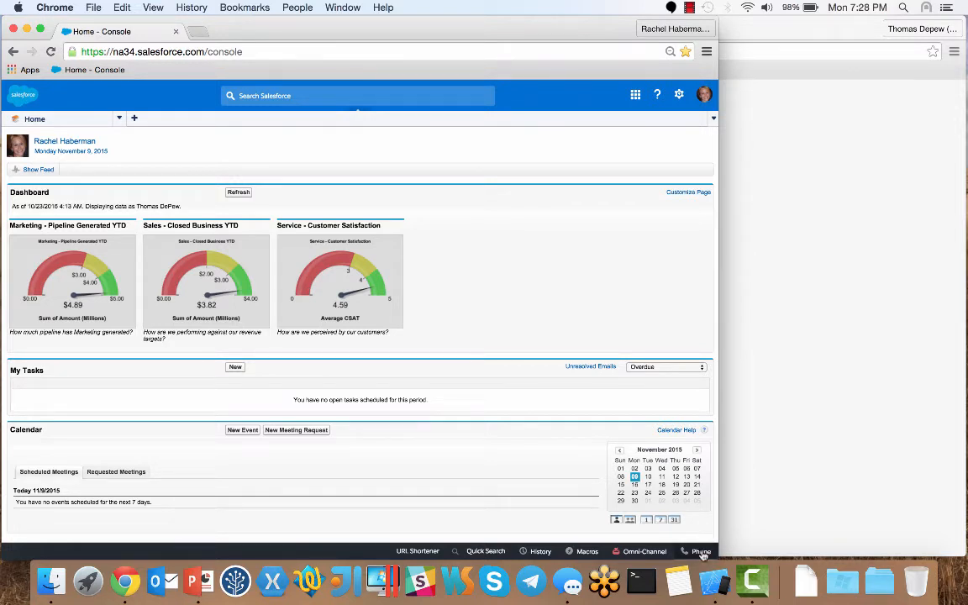
# Step: Answer the incoming customer call from the console's softphone panel
pyautogui.click(702, 553)
pyautogui.click(675, 448)
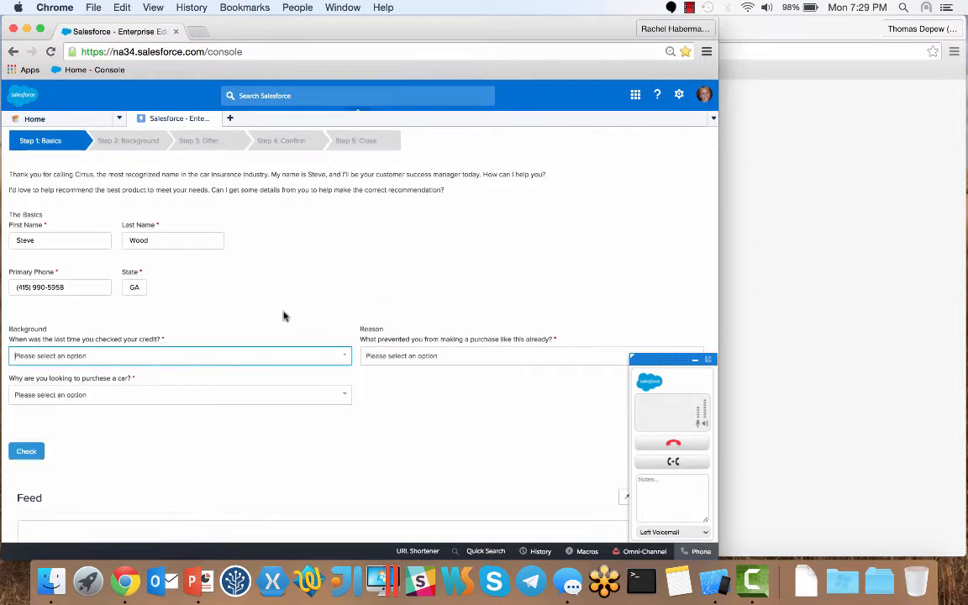
# Step: Record last credit check 3 years ago, New Job as the purchase reason, and Denied
pyautogui.click(304, 355)
pyautogui.click(323, 410)
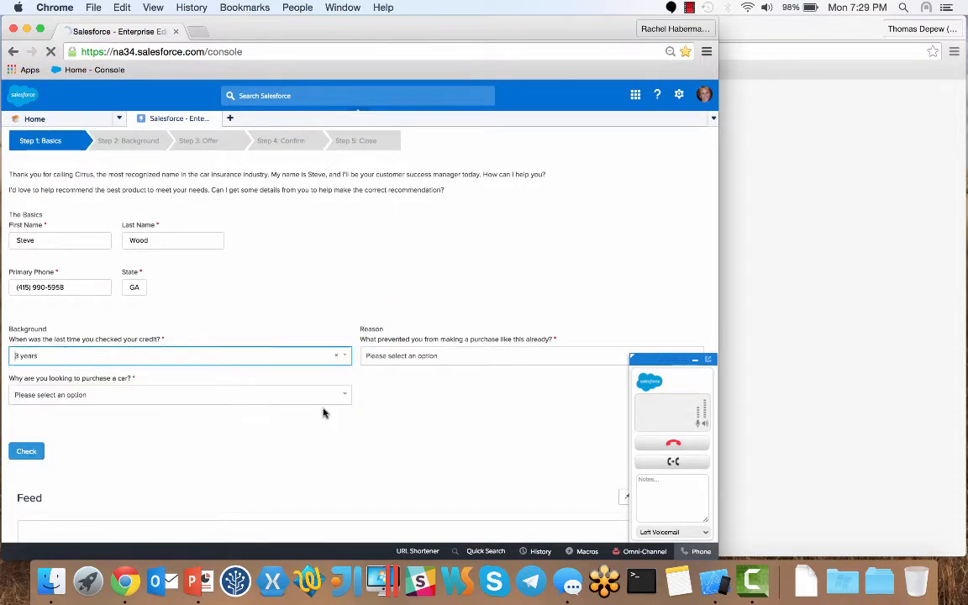
pyautogui.click(340, 396)
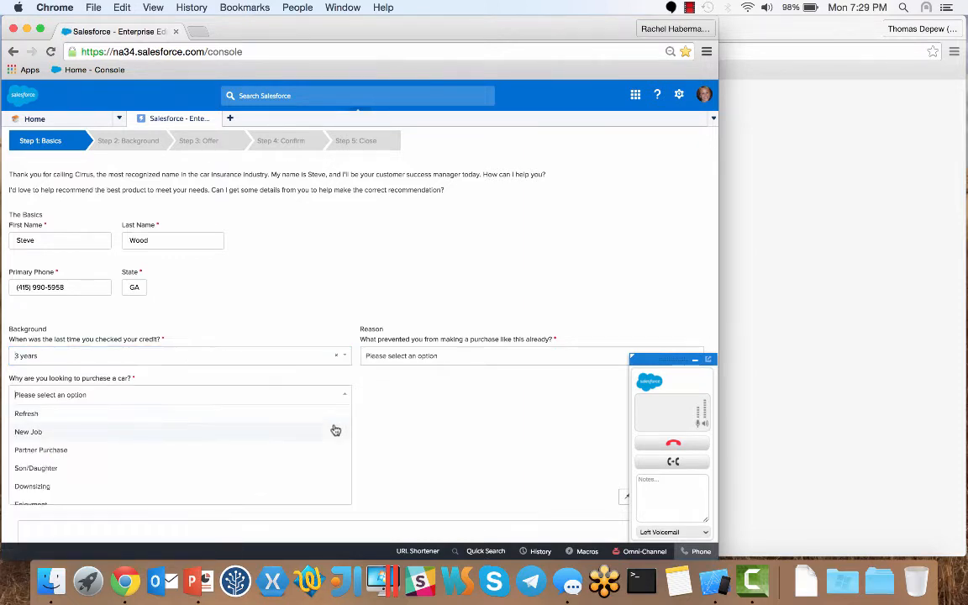
pyautogui.click(334, 431)
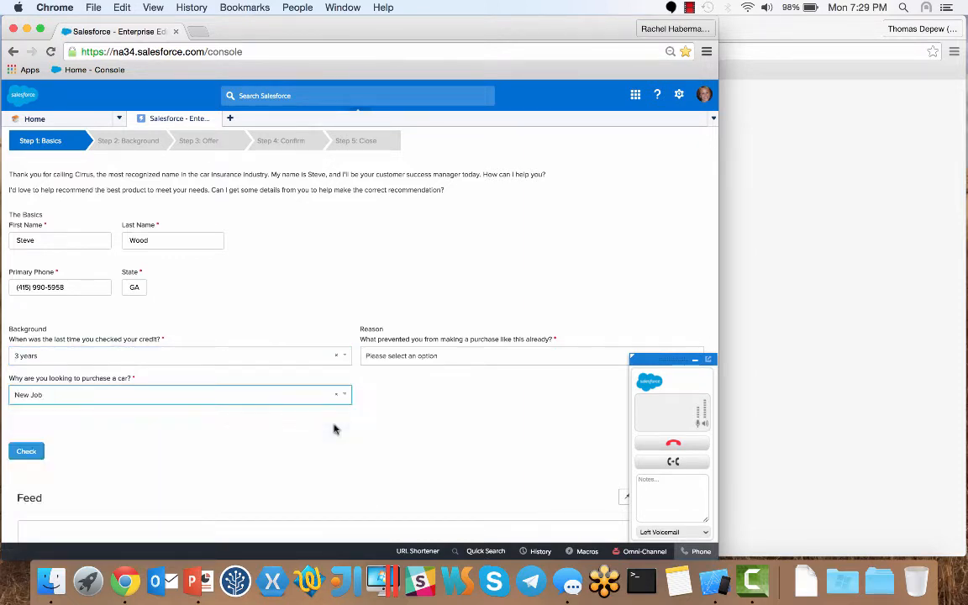
pyautogui.click(466, 361)
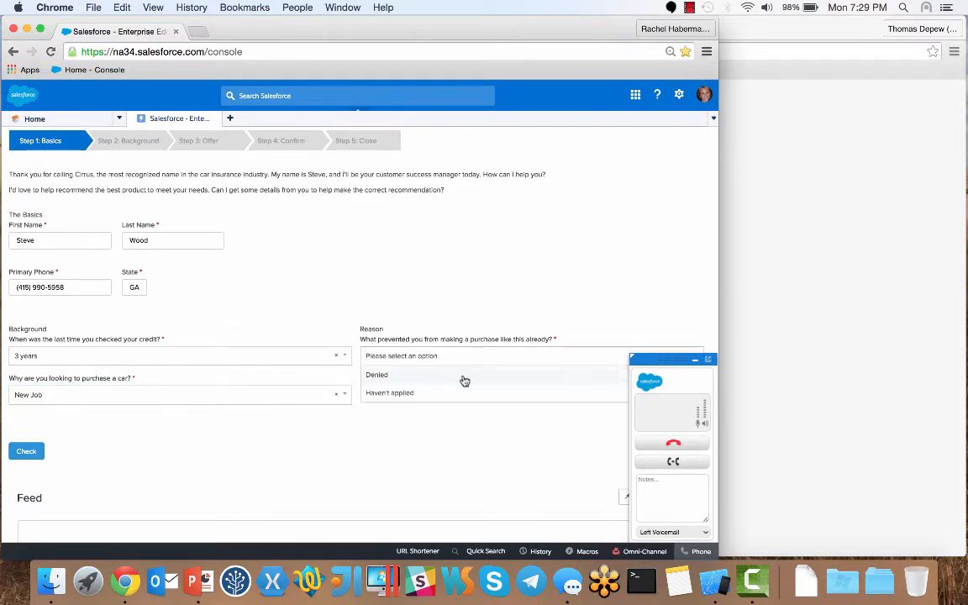
pyautogui.click(464, 381)
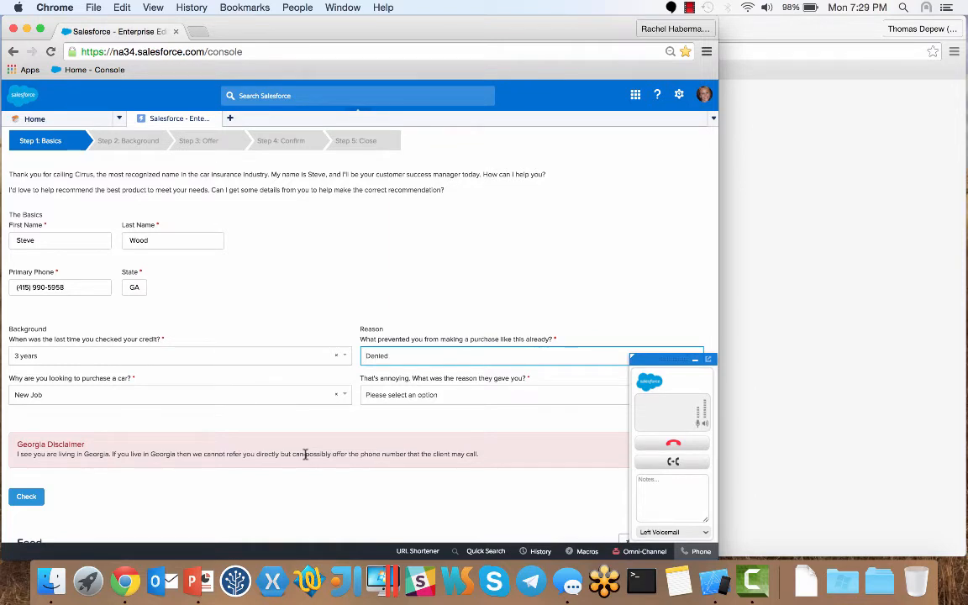
# Step: Switch the purchase obstacle to Haven't applied, then back to Denied
pyautogui.click(374, 356)
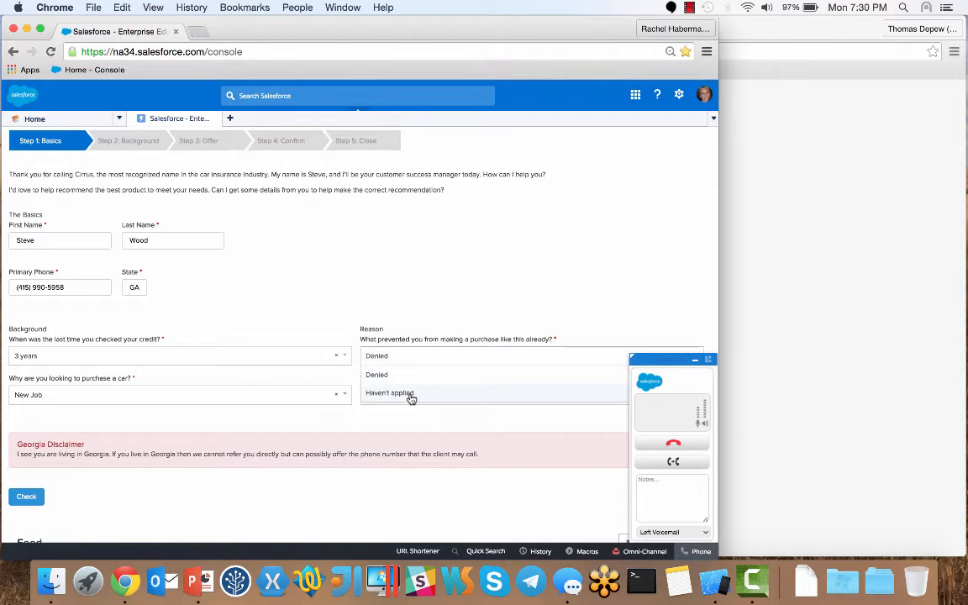
pyautogui.click(411, 394)
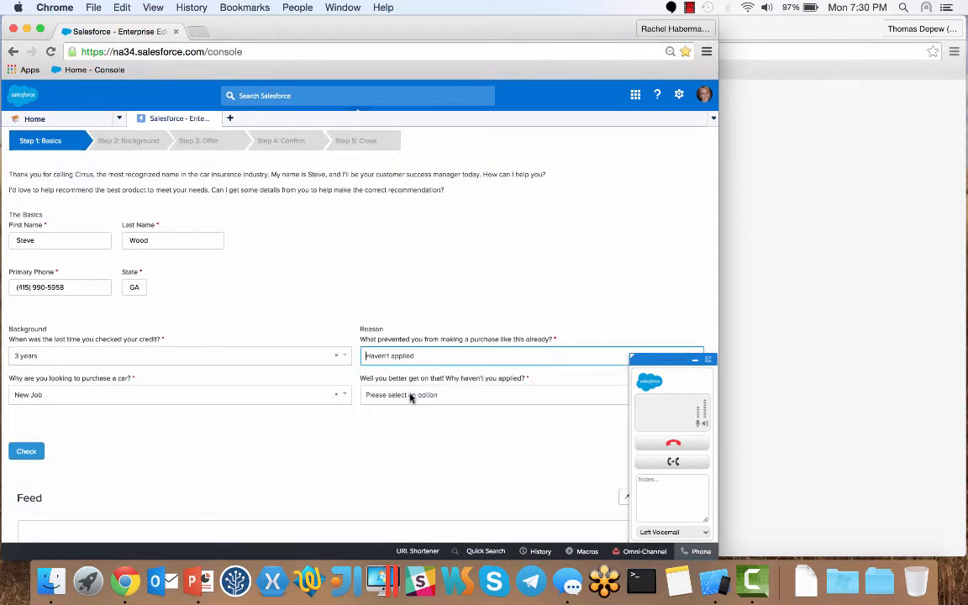
pyautogui.click(418, 357)
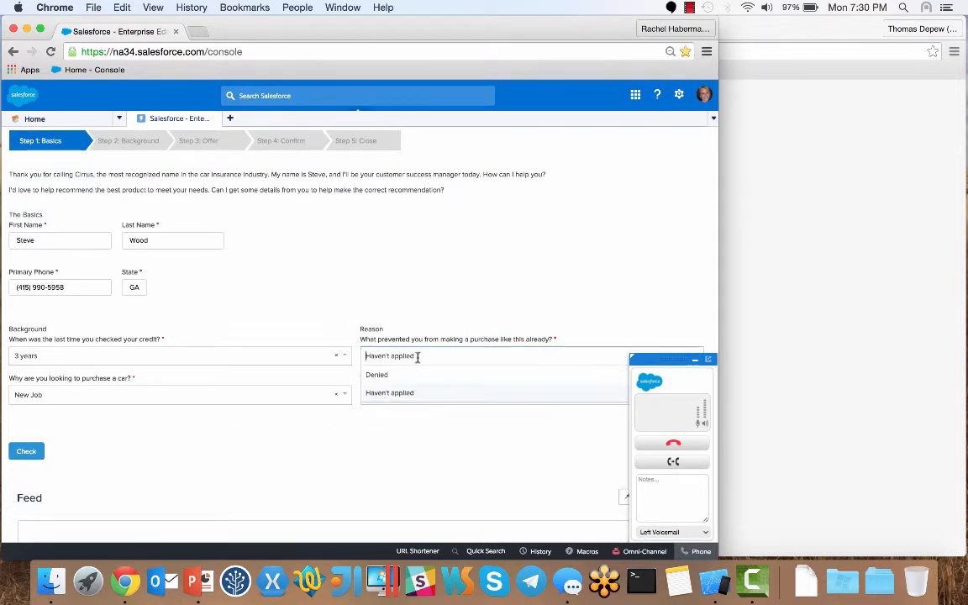
pyautogui.click(420, 378)
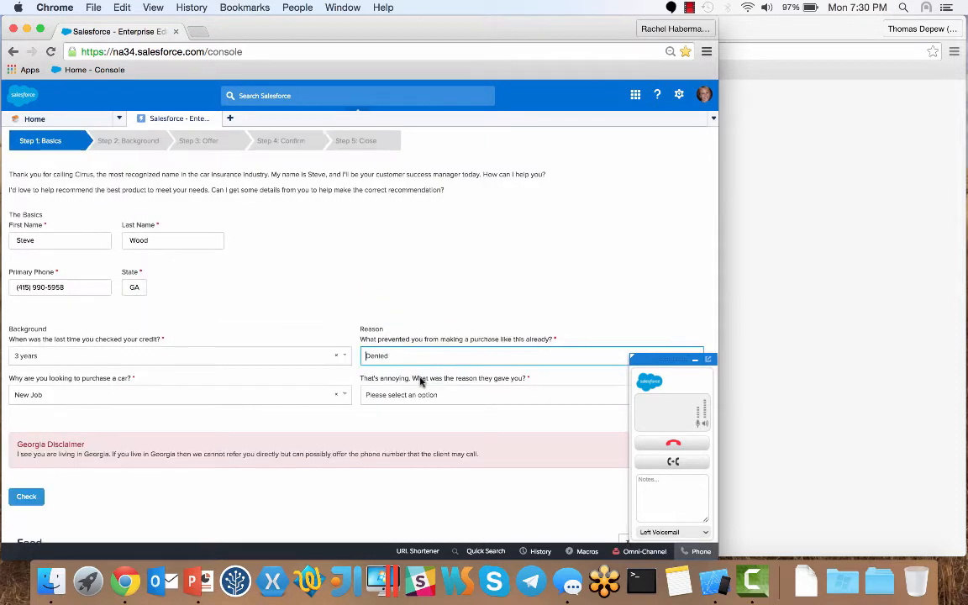
# Step: Change the customer's state to CA and give Low credit score as the denial reason
pyautogui.click(134, 289)
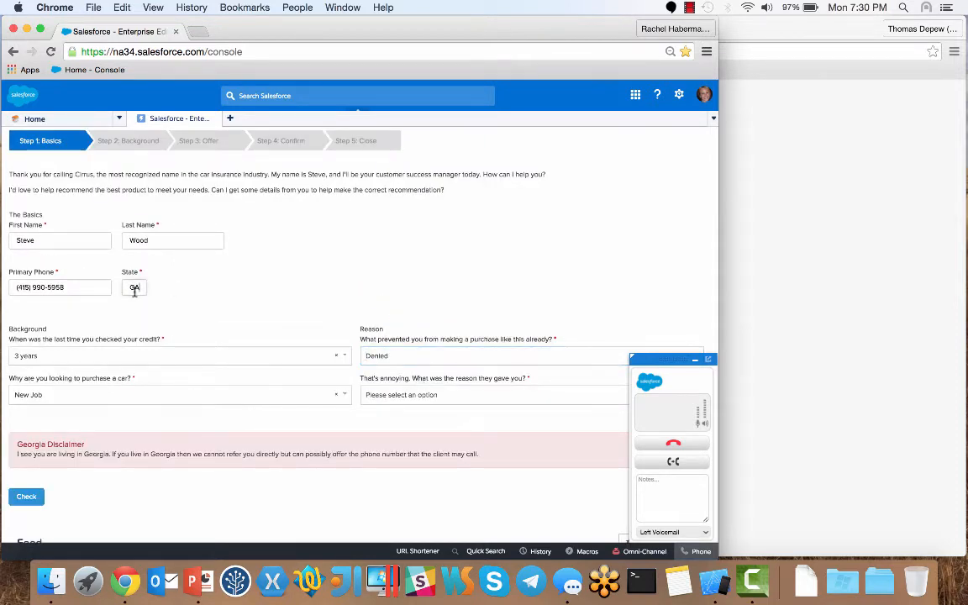
pyautogui.press('BackSpace')
pyautogui.press('BackSpace')
pyautogui.write('CA')
pyautogui.press('Tab')
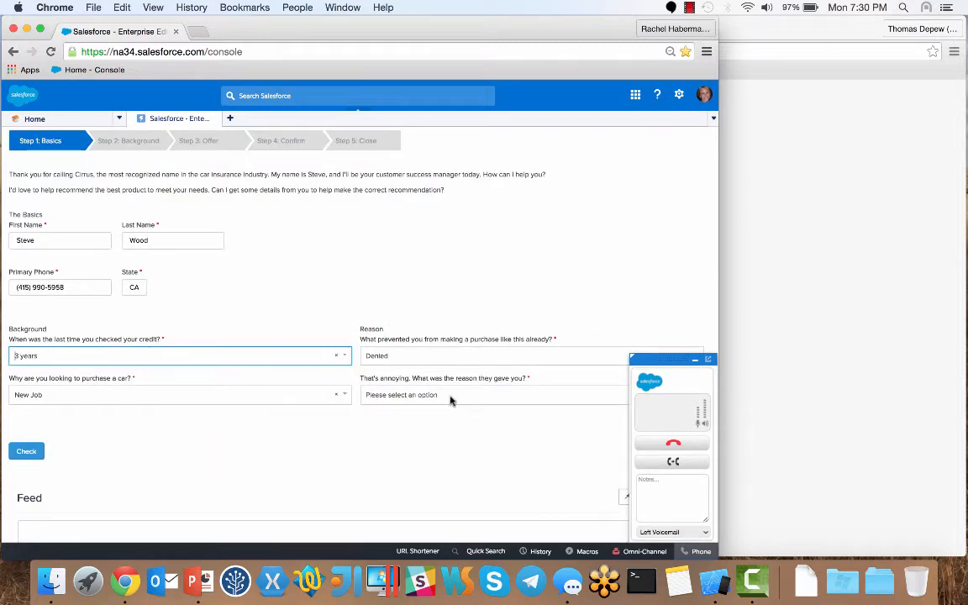
pyautogui.click(449, 395)
pyautogui.click(395, 429)
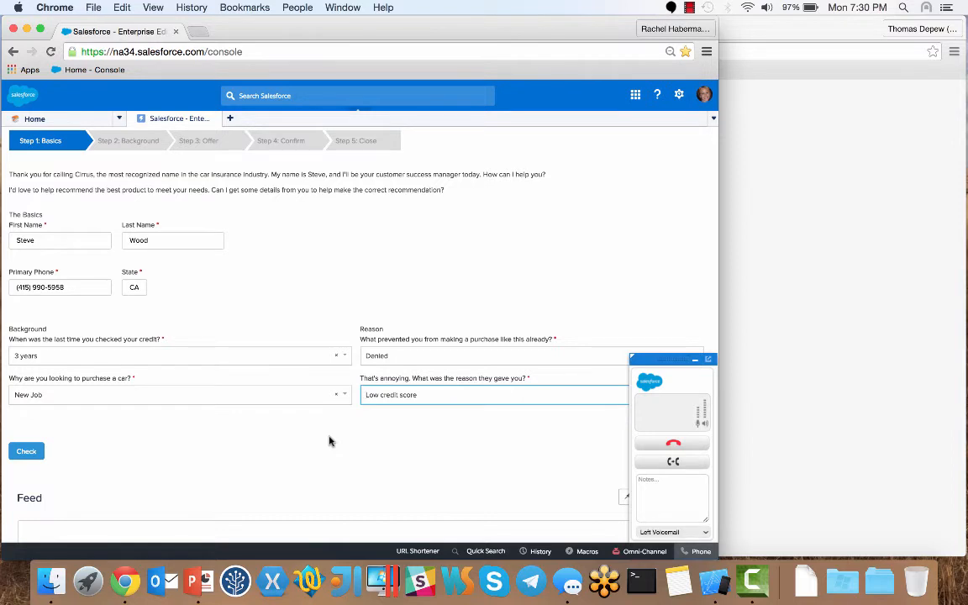
# Step: Run the Check, review the client's Details and Opportunity subtabs, then return to Check Background
pyautogui.click(26, 453)
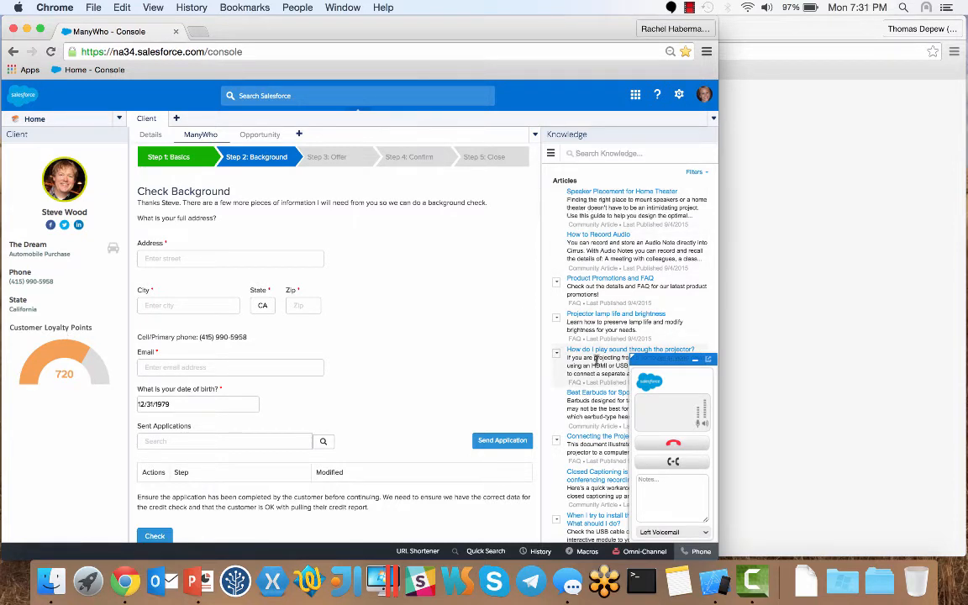
pyautogui.moveTo(594, 358)
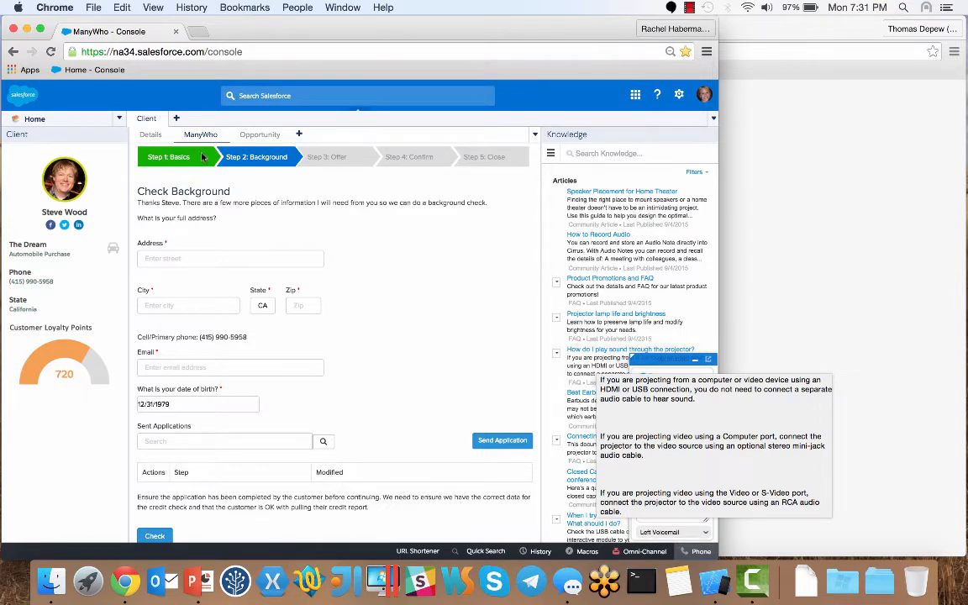
pyautogui.click(150, 135)
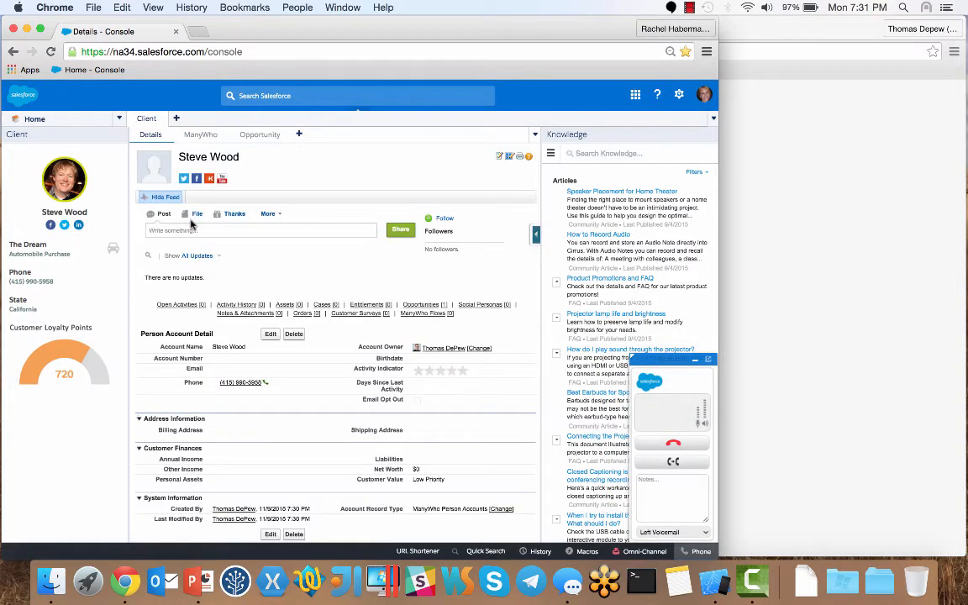
pyautogui.click(263, 139)
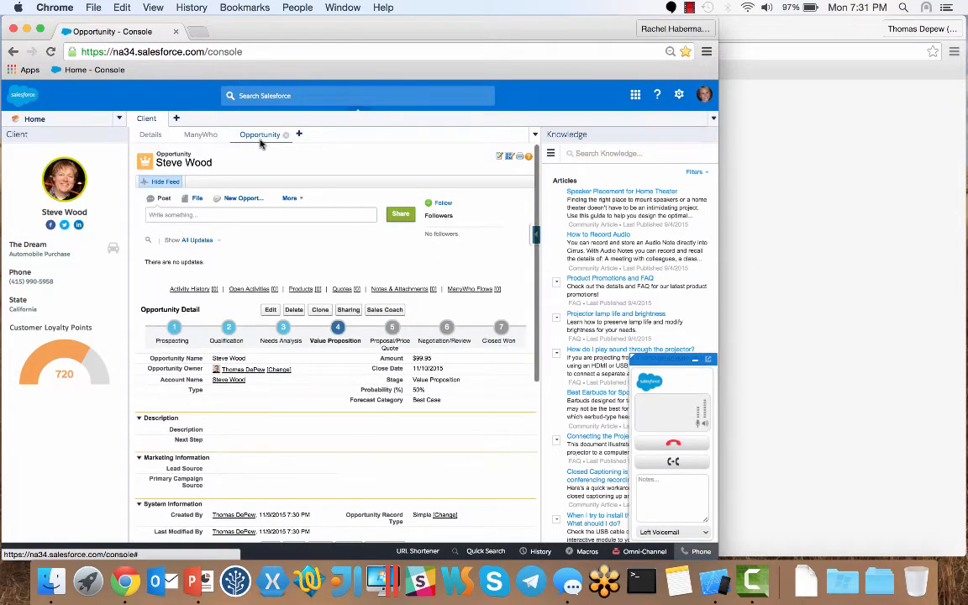
pyautogui.click(200, 137)
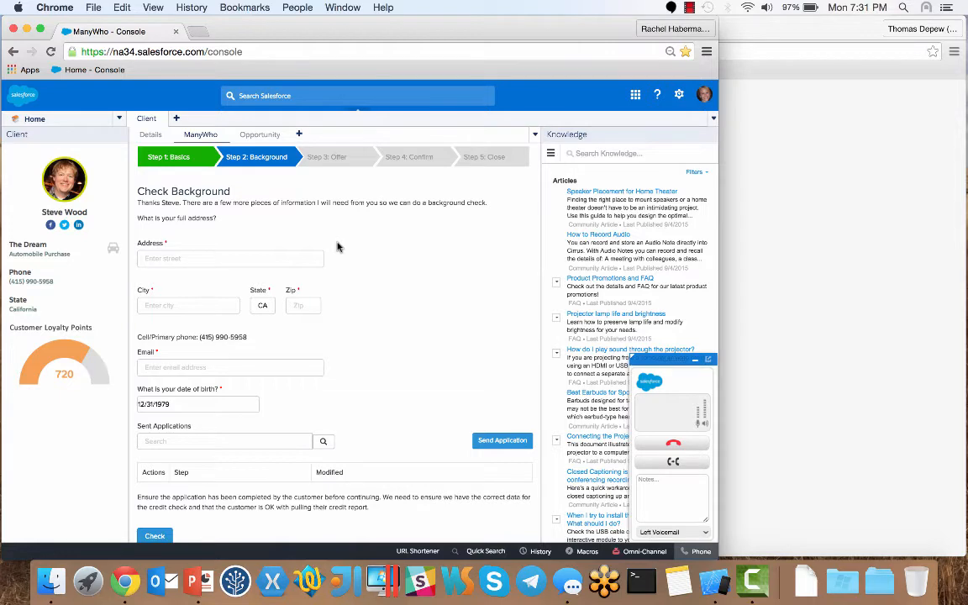
pyautogui.scroll(-5, 337, 247)
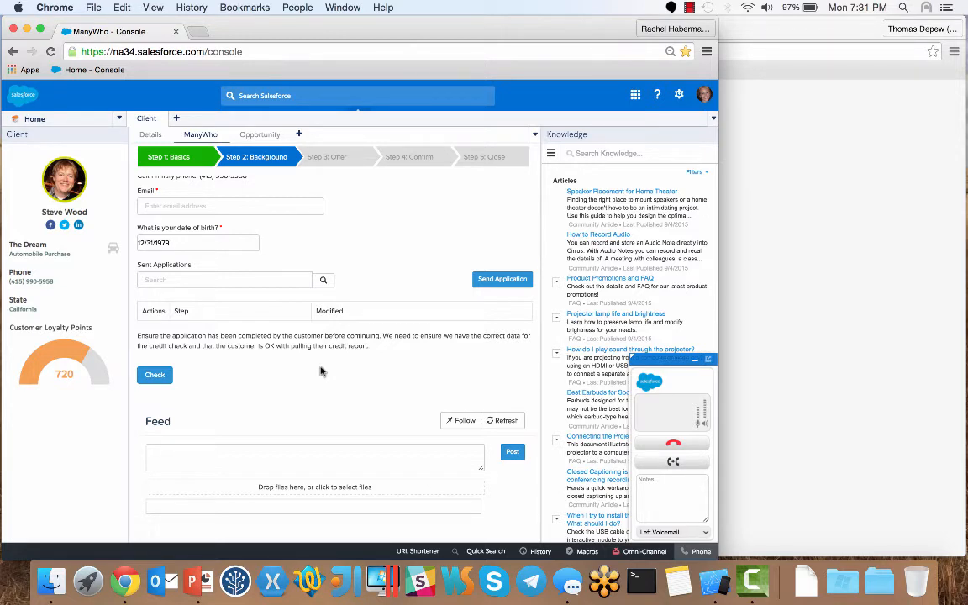
pyautogui.click(309, 455)
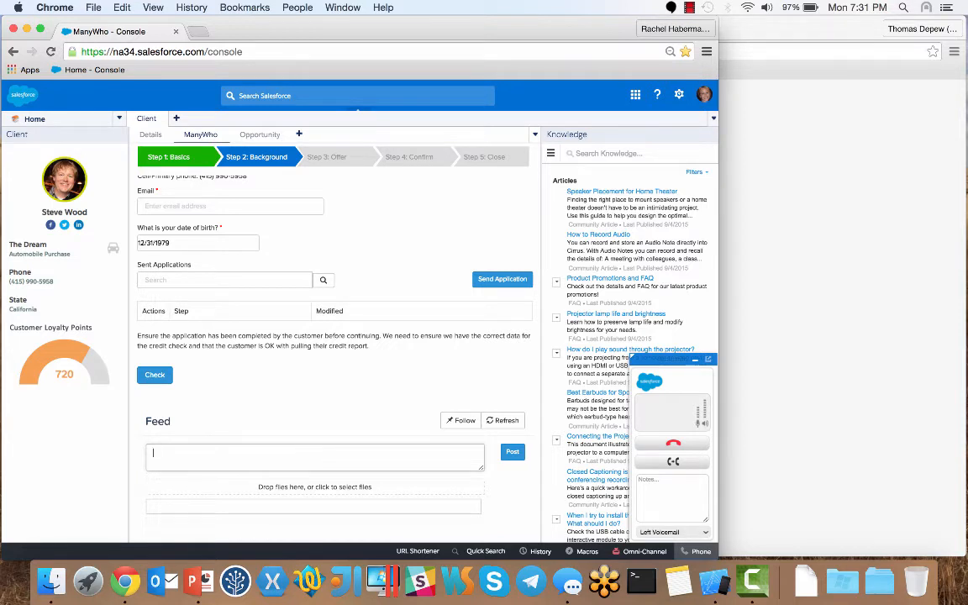
pyautogui.write('Hey @thoma')
pyautogui.press('Return')
pyautogui.write('- can you help with thi')
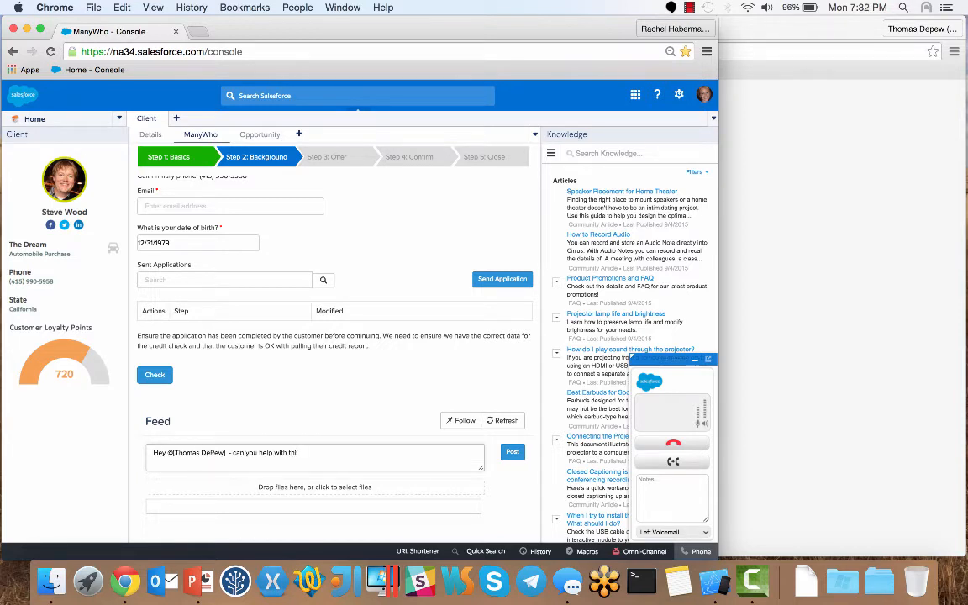
pyautogui.write('s?')
pyautogui.click(512, 455)
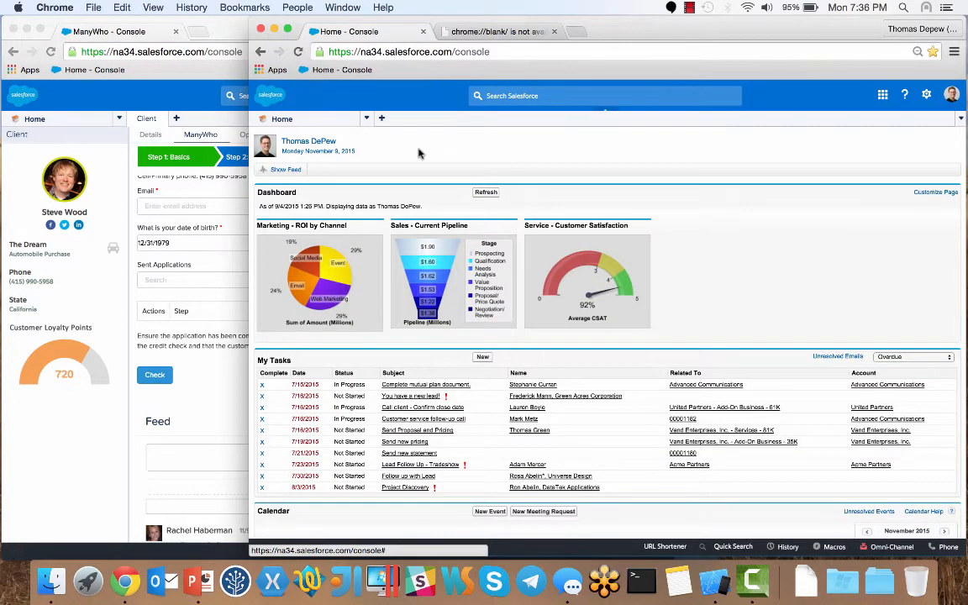
# Step: Show the home chatter feed, then open the Wood flow from the full ManyWho Flows list
pyautogui.click(286, 171)
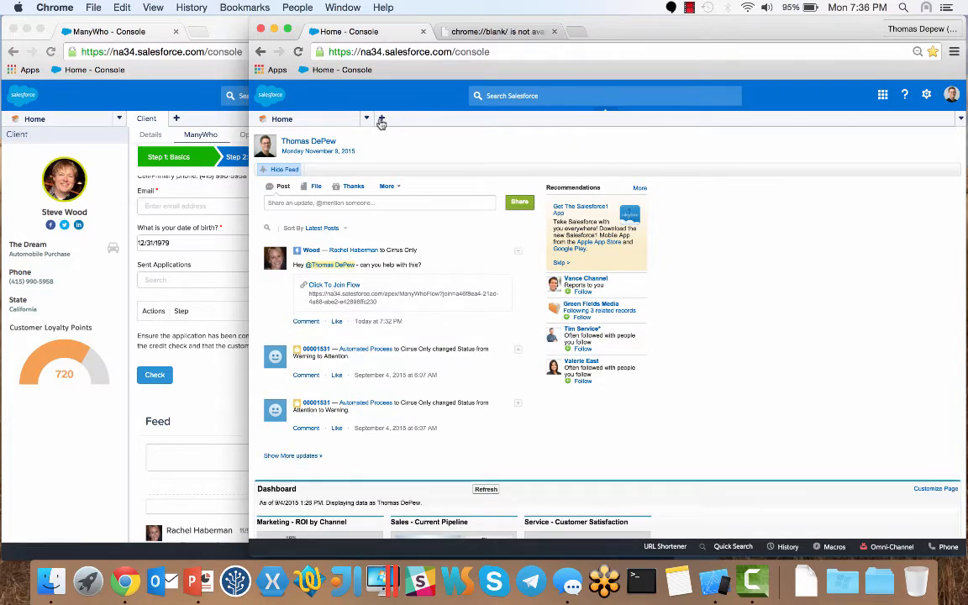
pyautogui.click(366, 118)
pyautogui.click(350, 253)
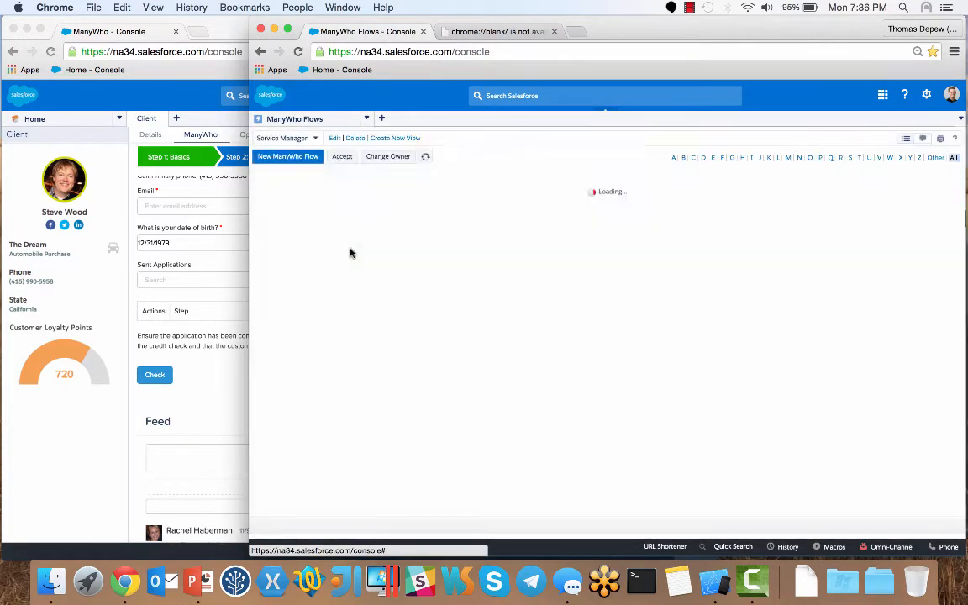
pyautogui.click(313, 139)
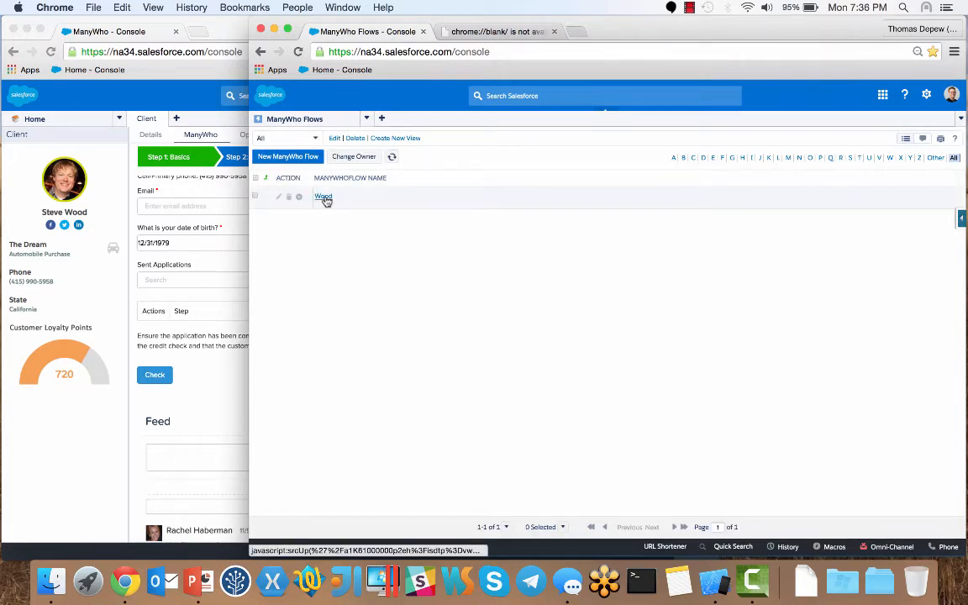
pyautogui.click(324, 196)
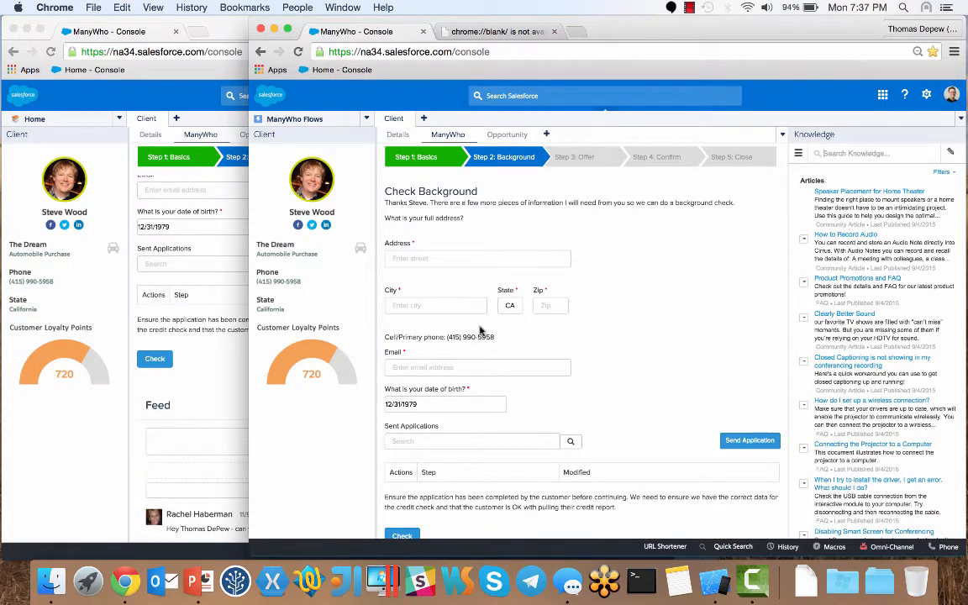
pyautogui.scroll(-6, 484, 275)
# Step: Reply 'No problem - looking now' to the colleague's feed request
pyautogui.scroll(-2, 216, 364)
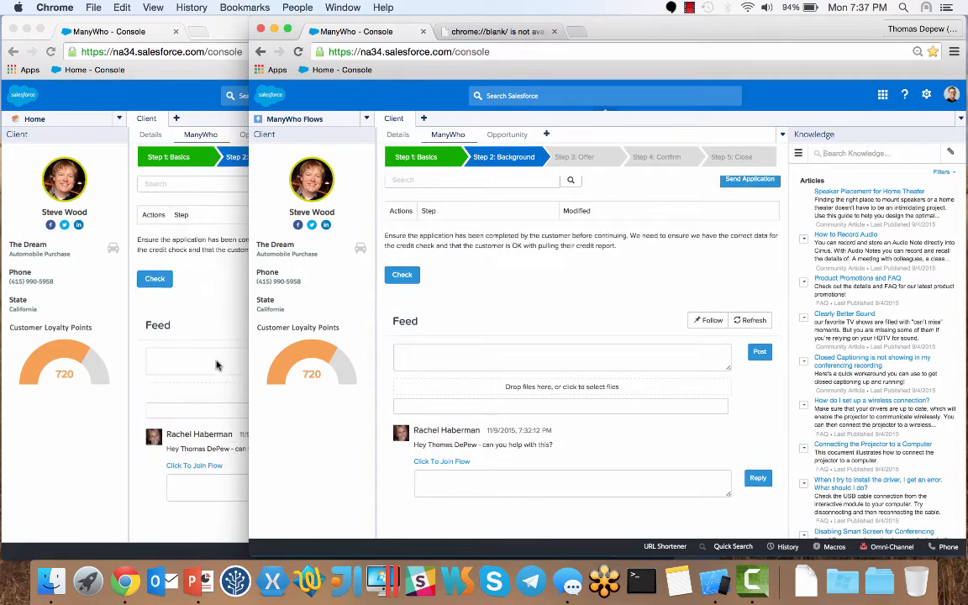
pyautogui.click(432, 476)
pyautogui.write('No problem - looking now')
pyautogui.click(755, 479)
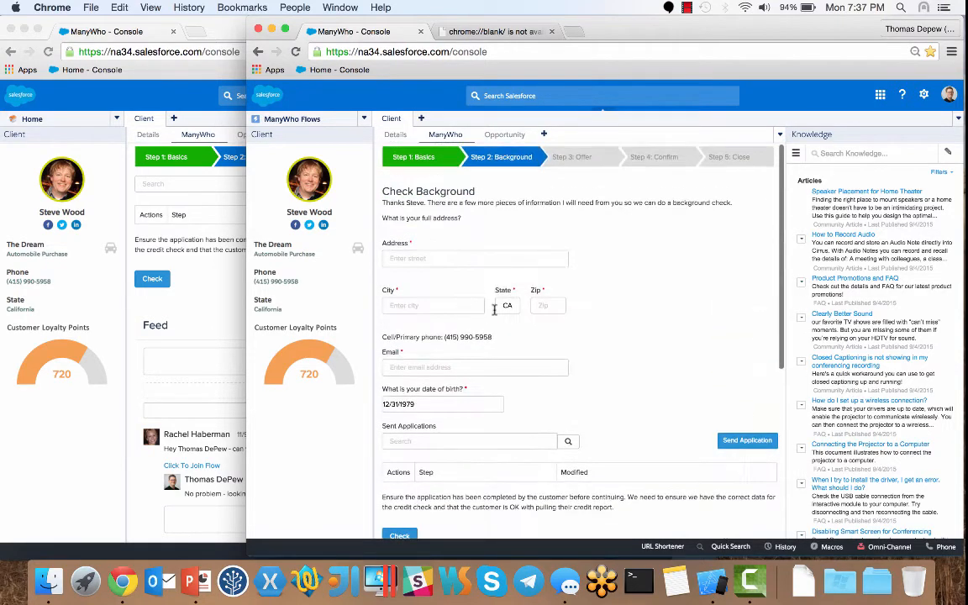
# Step: Fill in the customer's street address, city and zip code
pyautogui.click(431, 259)
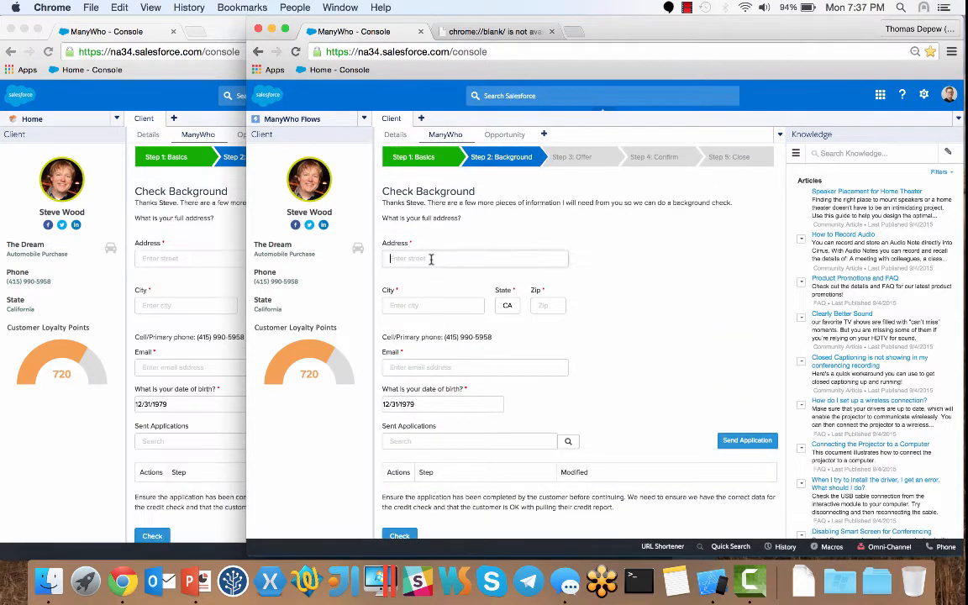
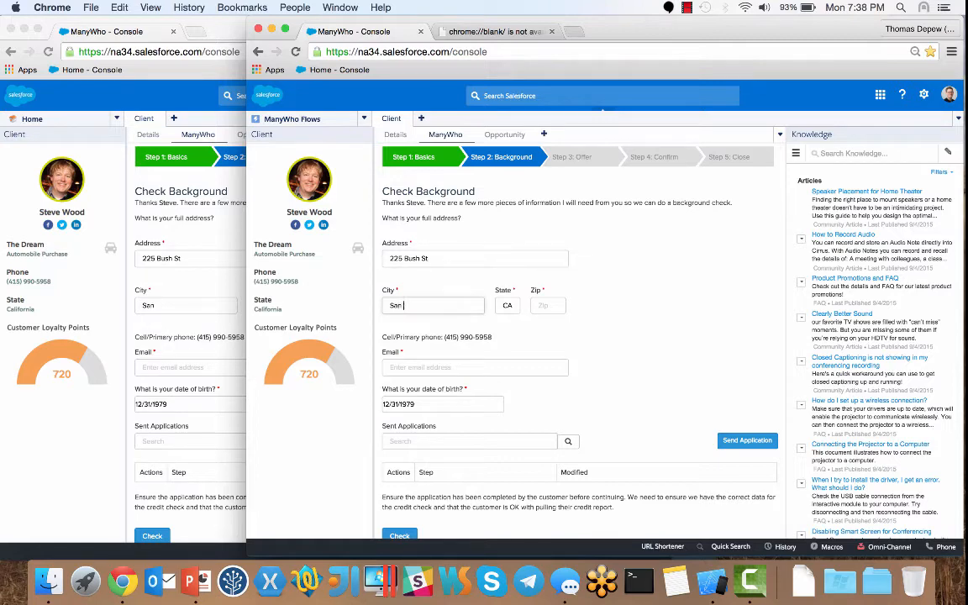
pyautogui.press('Tab')
pyautogui.press('Tab')
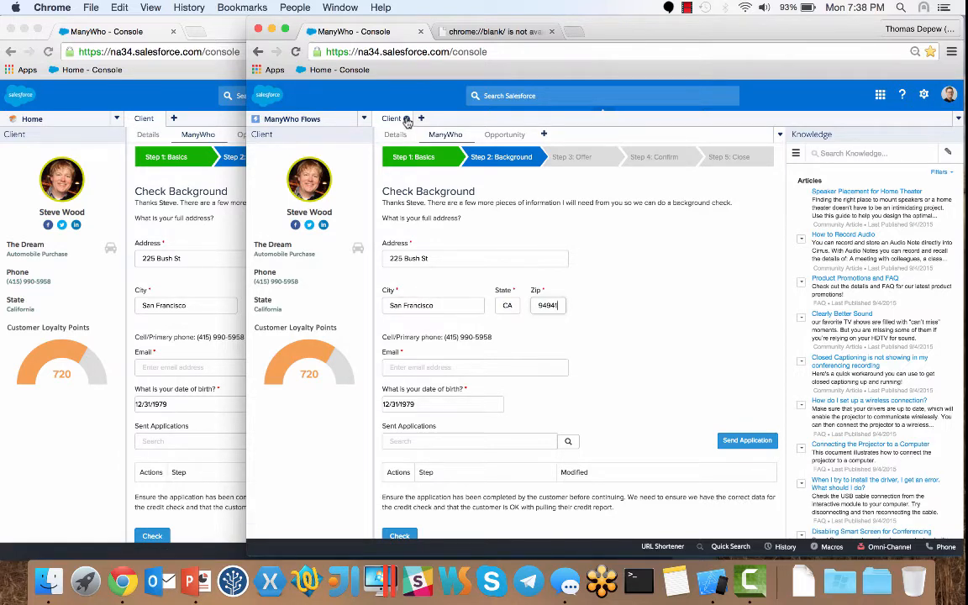
# Step: Close the customer tab, switch to the other console window, and paste the customer's e-mail
pyautogui.click(407, 121)
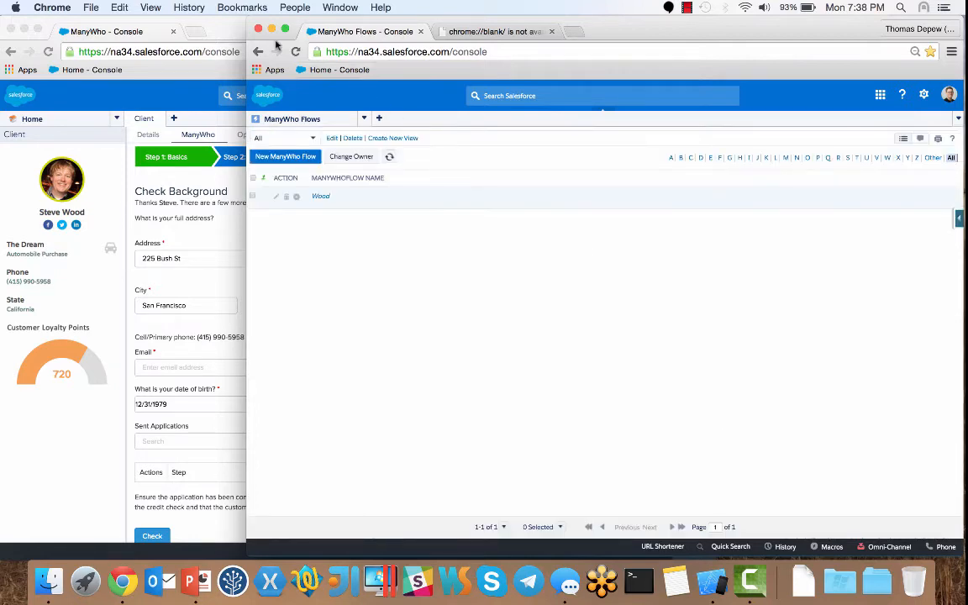
pyautogui.click(208, 32)
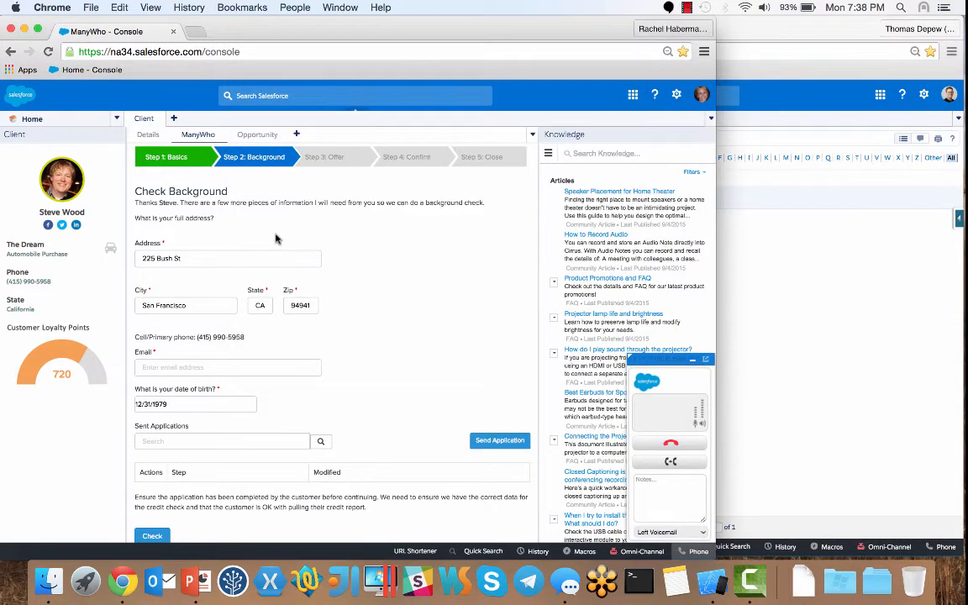
pyautogui.click(249, 368)
pyautogui.press('super+v')
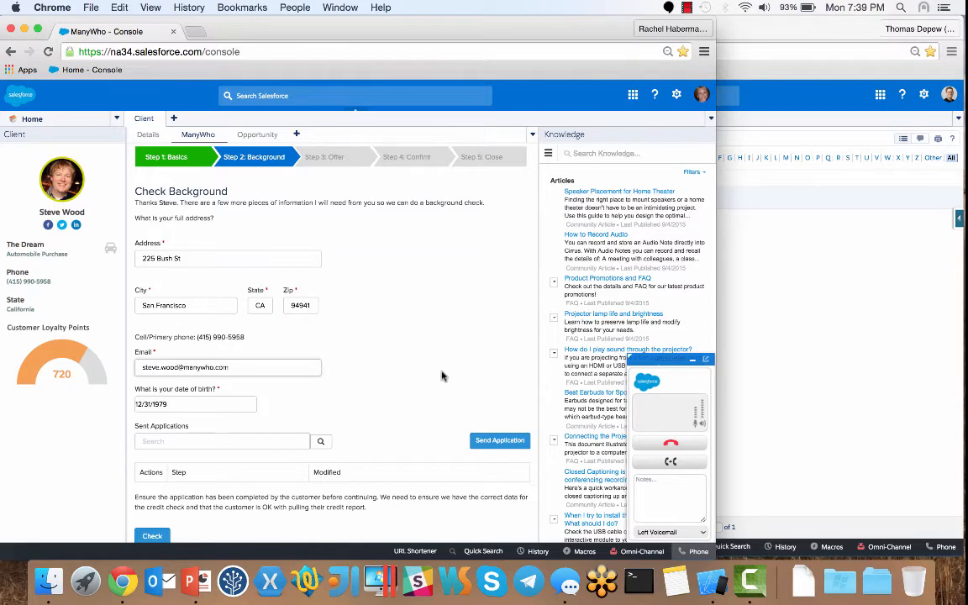
pyautogui.scroll(-5, 443, 375)
pyautogui.scroll(-1, 443, 375)
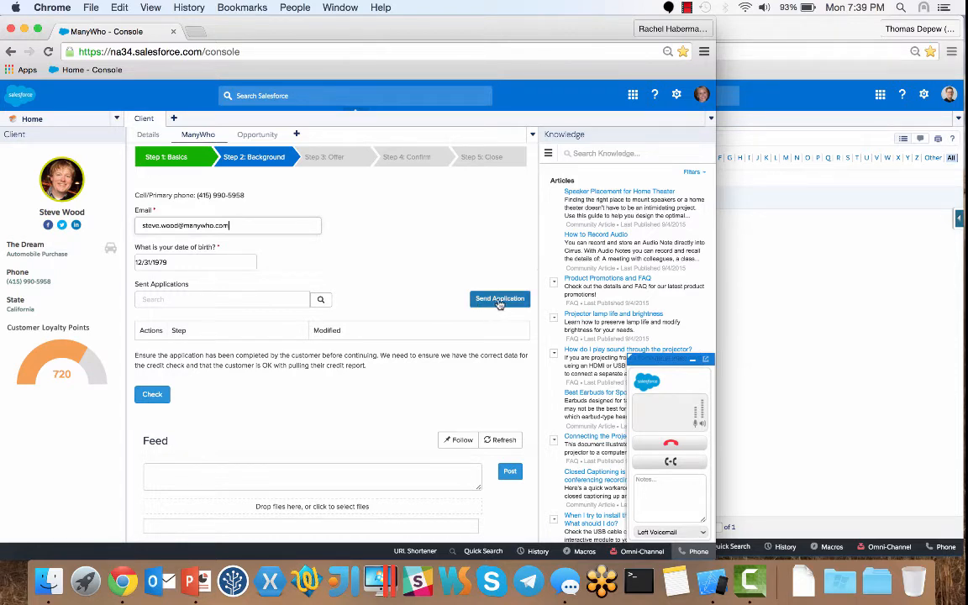
# Step: Send the application to the customer and check the incoming SMS notification
pyautogui.click(500, 300)
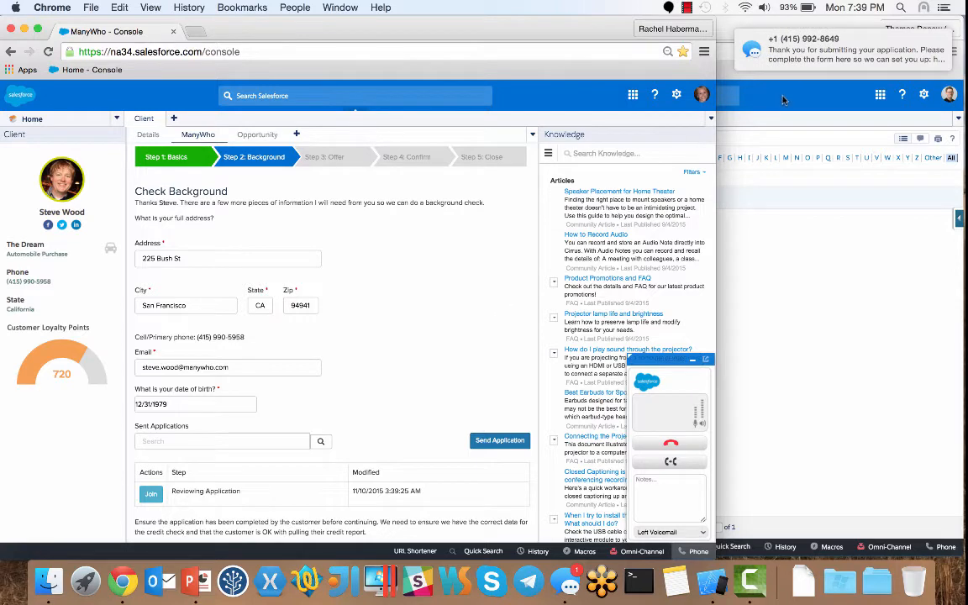
pyautogui.moveTo(839, 59)
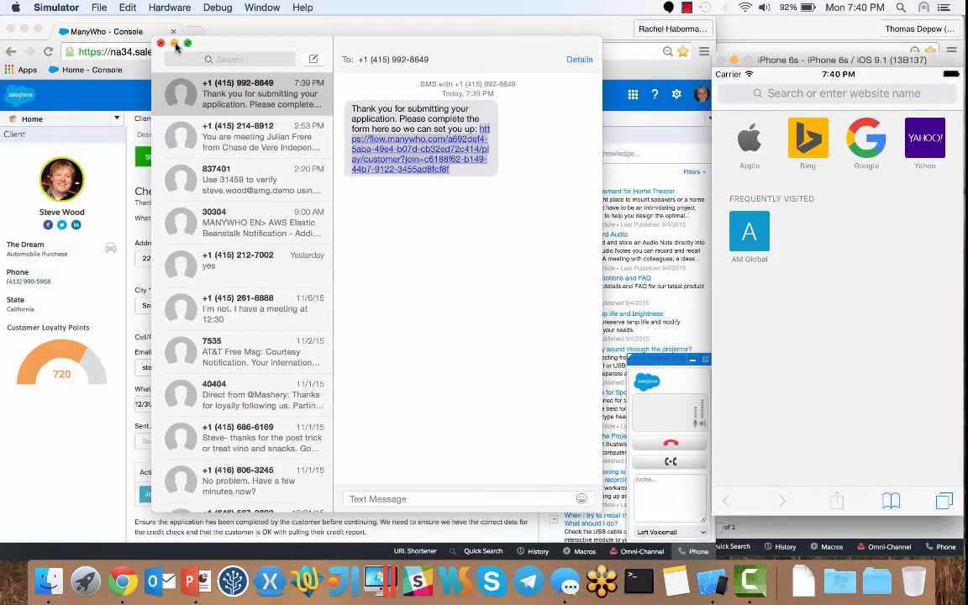
# Step: Dismiss Messages, load the application link in the phone browser, and scroll to the licence section
pyautogui.click(175, 46)
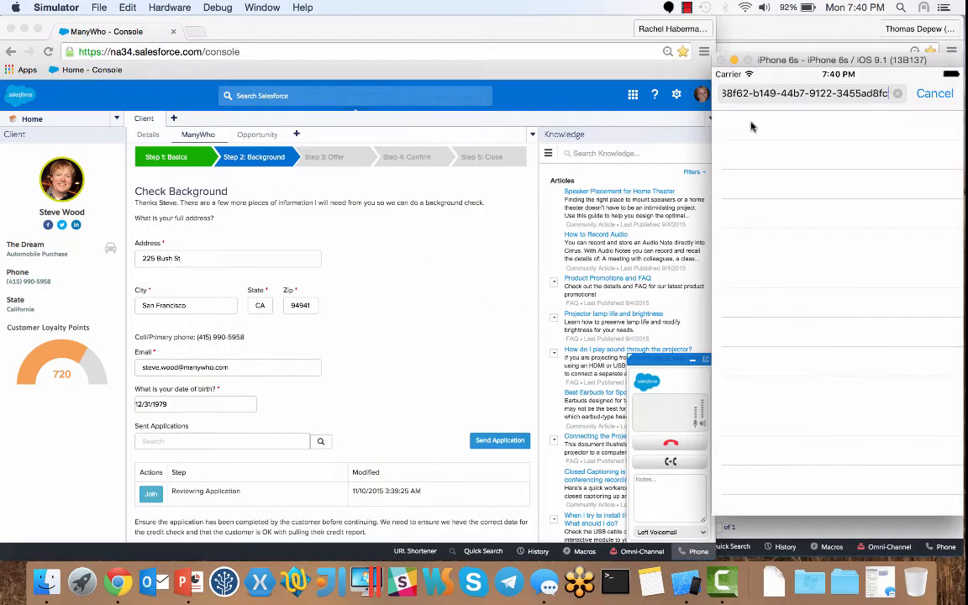
pyautogui.press('Return')
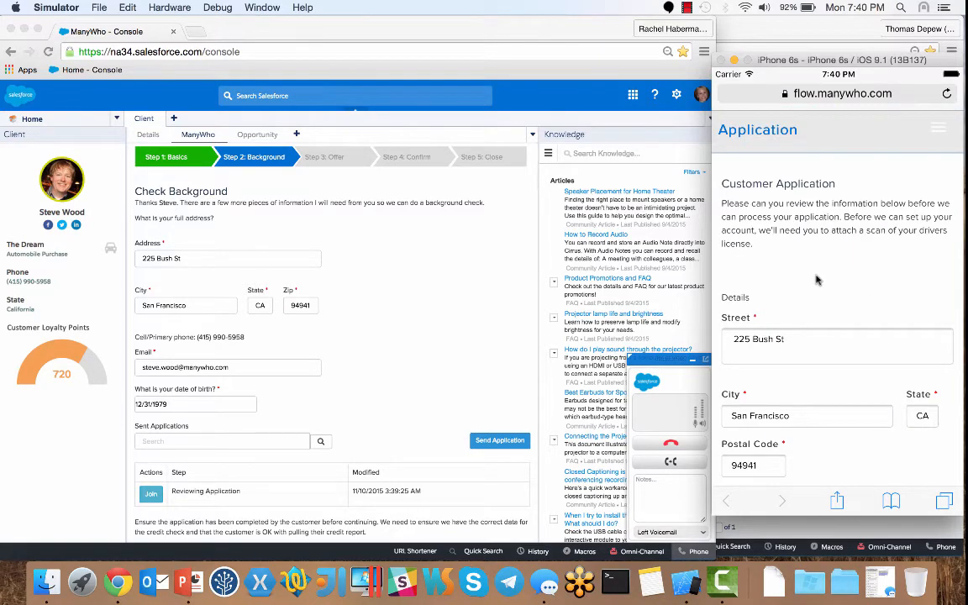
pyautogui.scroll(-3, 815, 280)
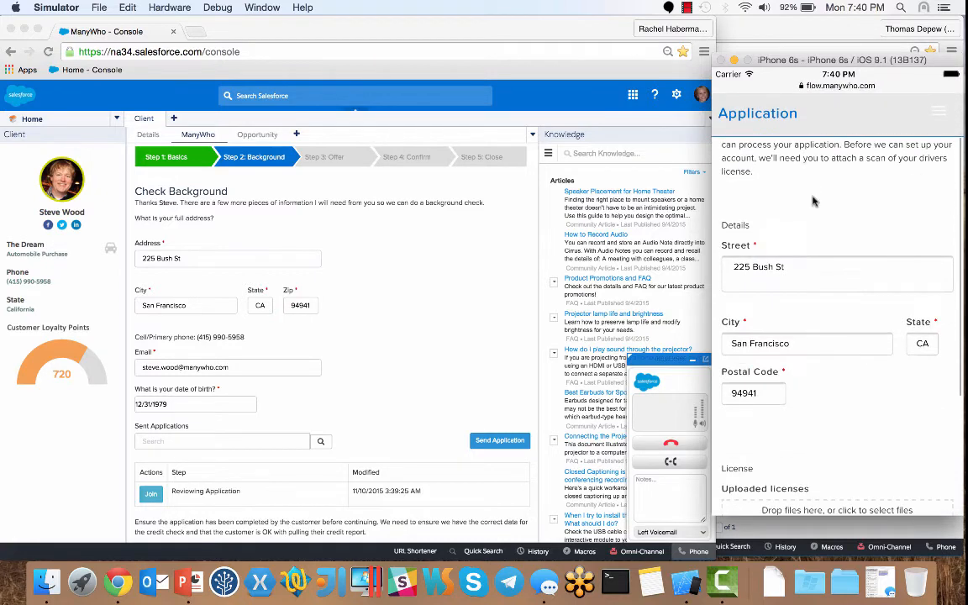
pyautogui.moveTo(805, 317); pyautogui.dragTo(803, 244)
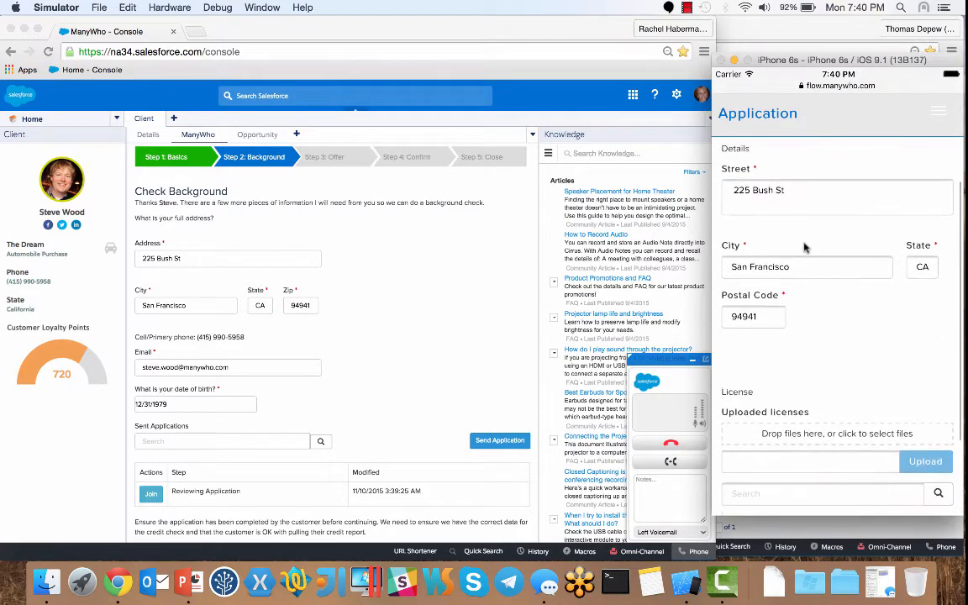
pyautogui.moveTo(812, 335); pyautogui.dragTo(806, 383)
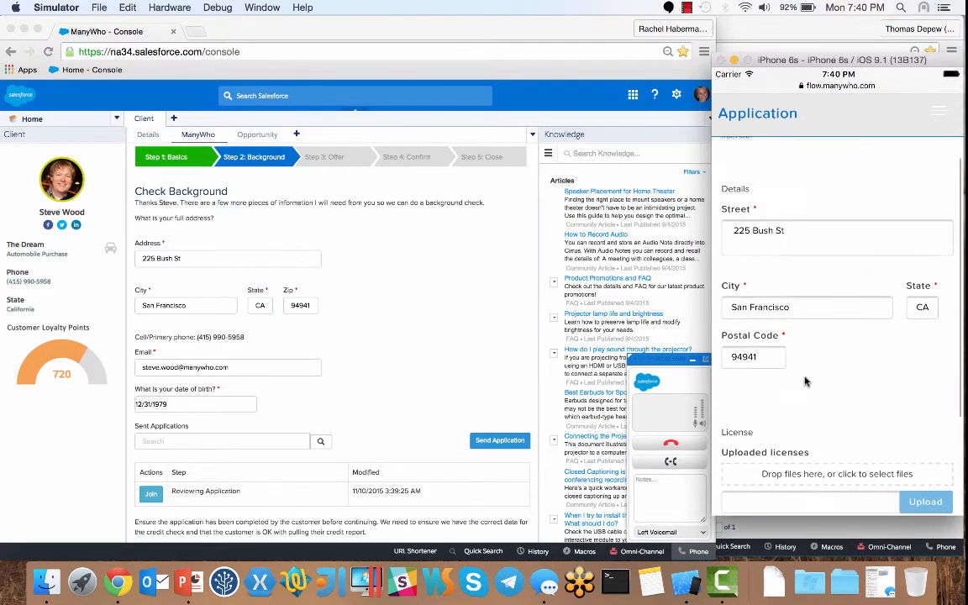
pyautogui.moveTo(805, 345); pyautogui.dragTo(808, 244)
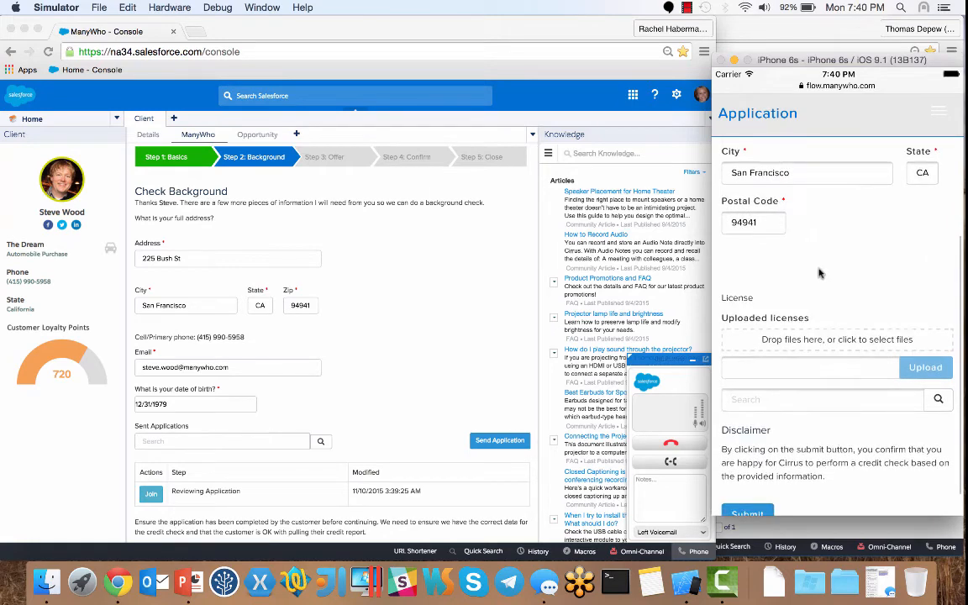
pyautogui.scroll(-2, 816, 212)
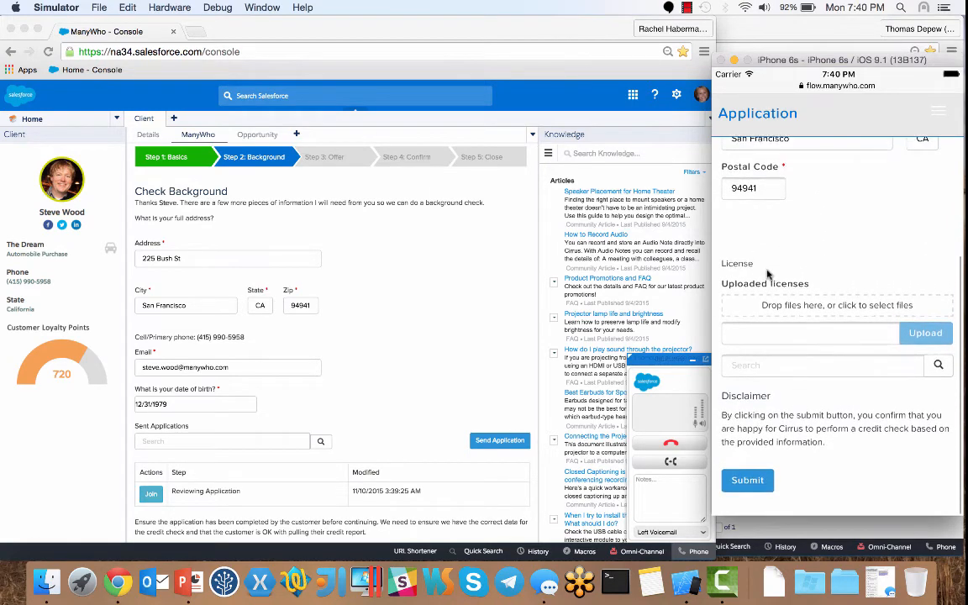
# Step: Choose the first Point Reyes photo from the Moments album and upload it as image.jpeg
pyautogui.click(823, 307)
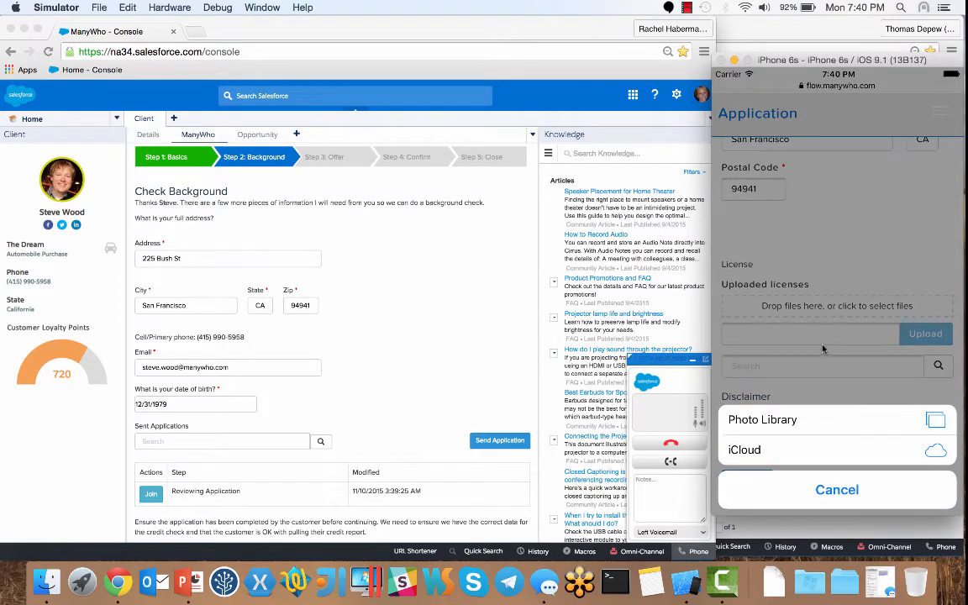
pyautogui.click(797, 422)
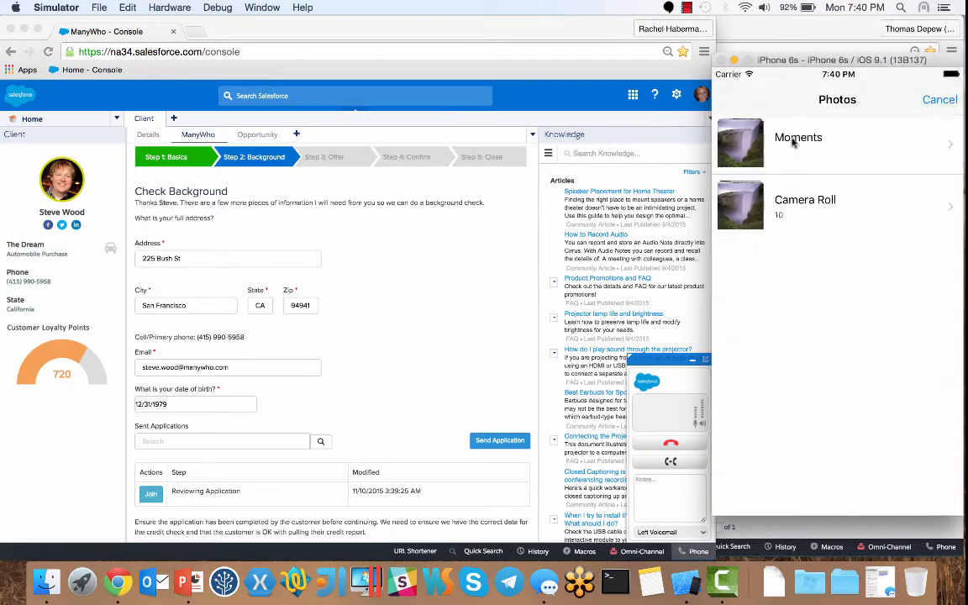
pyautogui.click(793, 140)
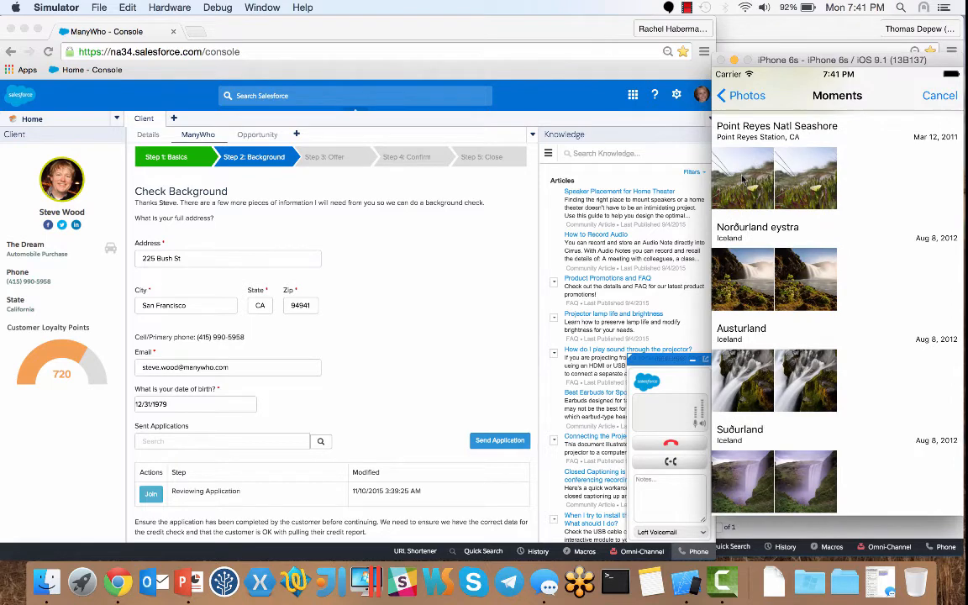
pyautogui.click(743, 177)
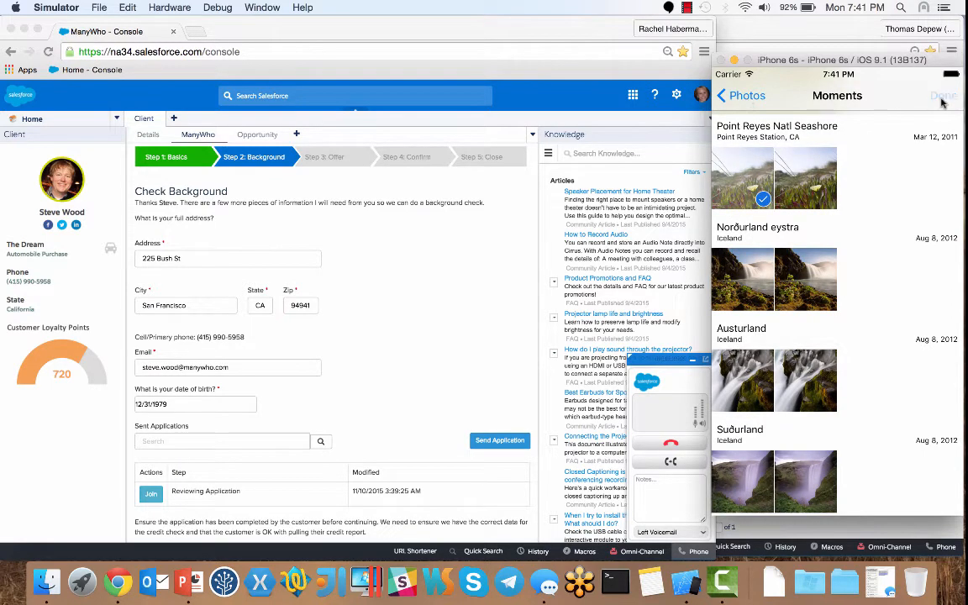
pyautogui.click(933, 97)
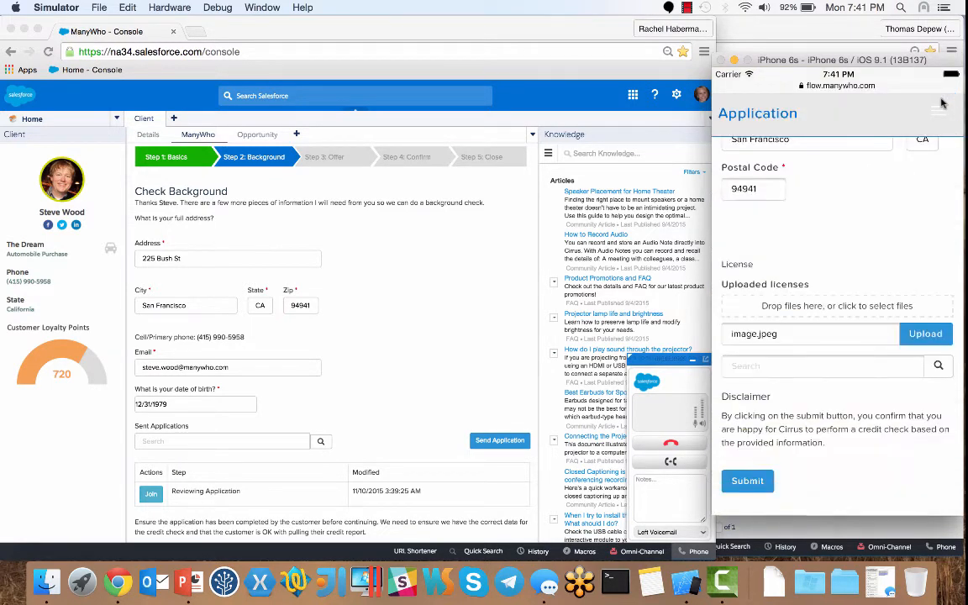
pyautogui.click(923, 335)
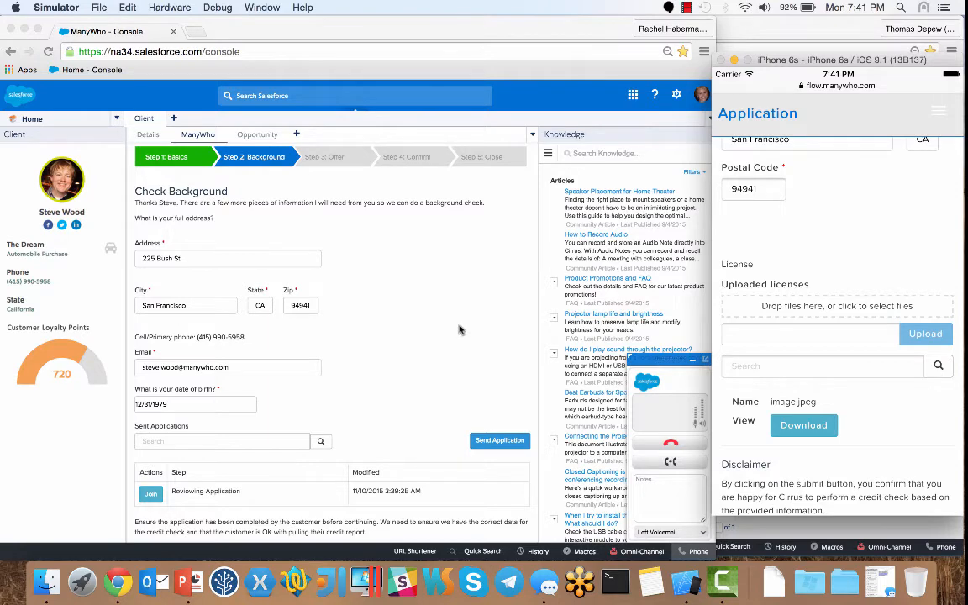
pyautogui.click(435, 330)
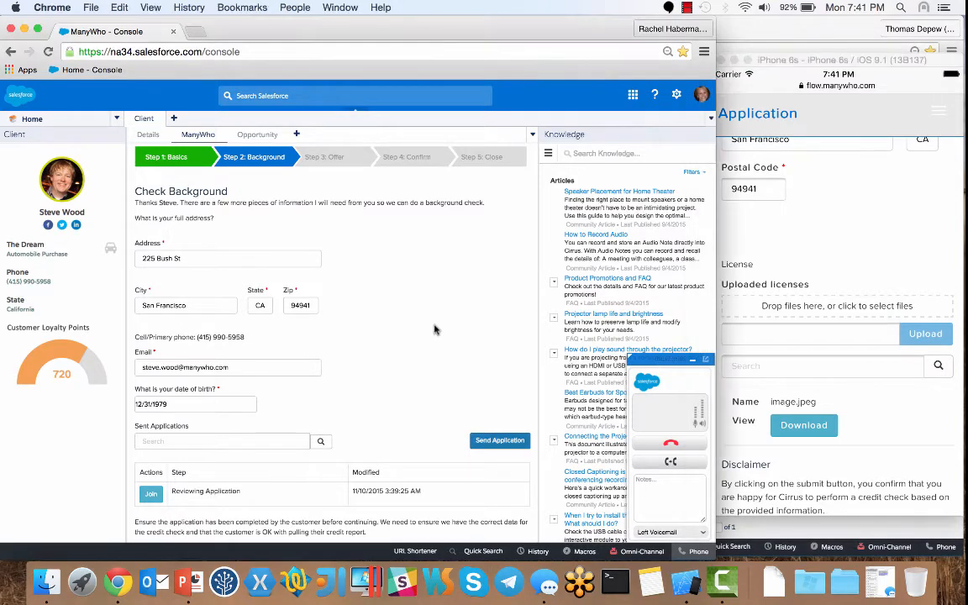
pyautogui.click(153, 500)
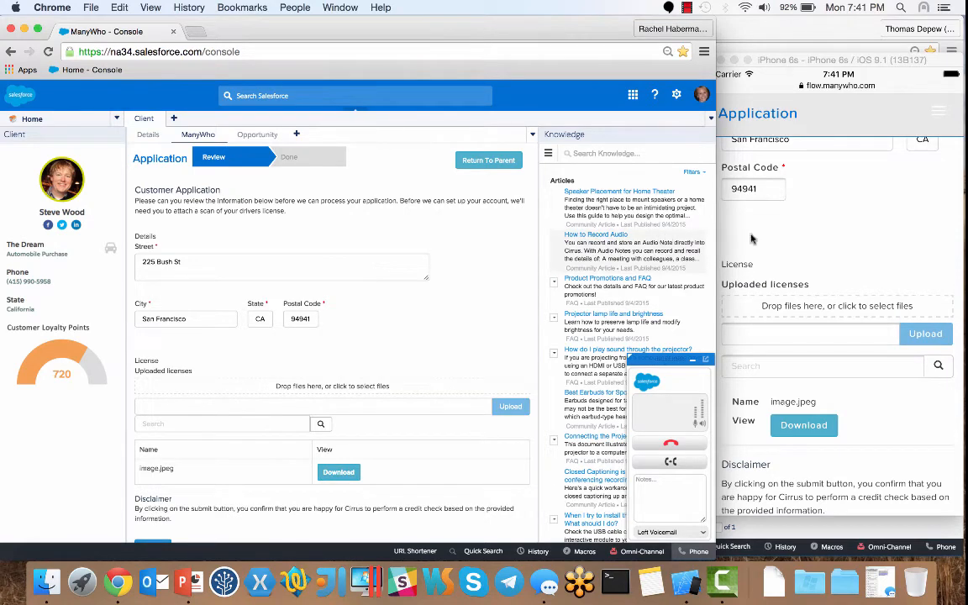
pyautogui.click(793, 237)
pyautogui.moveTo(793, 238); pyautogui.dragTo(807, 307)
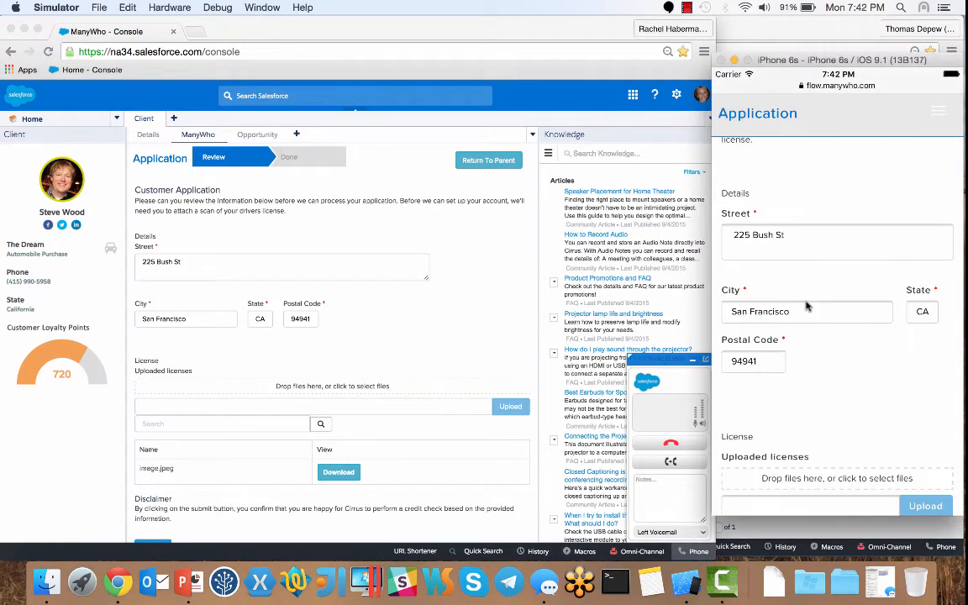
pyautogui.click(797, 236)
pyautogui.press('BackSpace')
pyautogui.press('BackSpace')
pyautogui.press('BackSpace')
pyautogui.press('BackSpace')
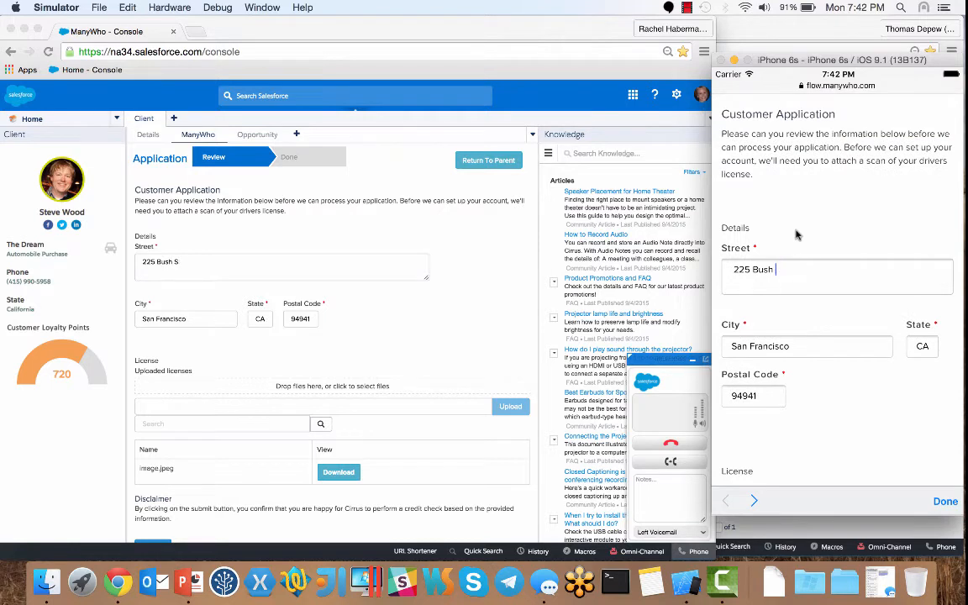
pyautogui.press('BackSpace')
pyautogui.press('BackSpace')
pyautogui.press('BackSpace')
pyautogui.press('BackSpace')
pyautogui.press('BackSpace')
pyautogui.press('BackSpace')
pyautogui.press('BackSpace')
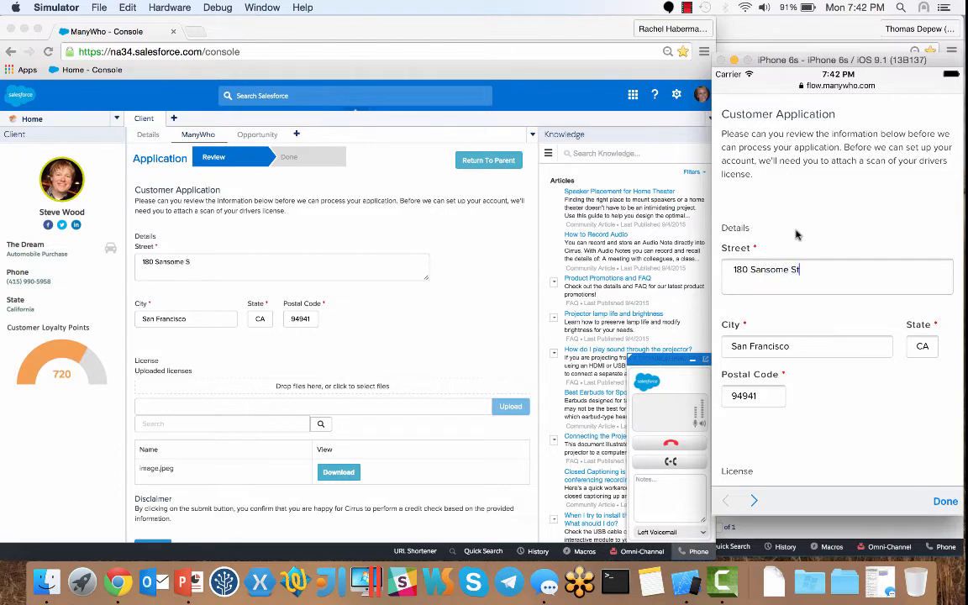
pyautogui.scroll(-3, 846, 417)
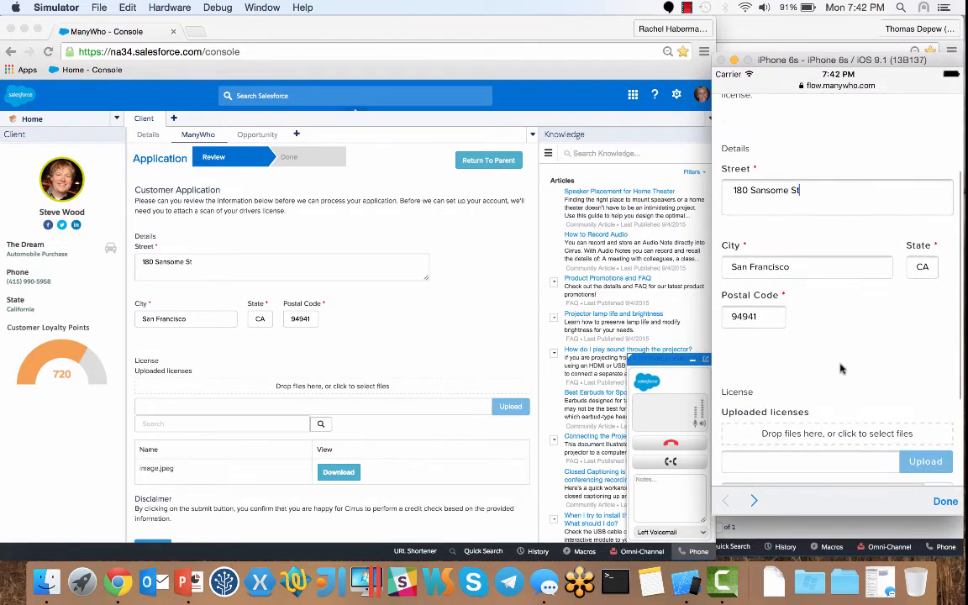
# Step: Open the uploaded licence image.jpeg from the agent console
pyautogui.click(426, 339)
pyautogui.scroll(-2, 426, 340)
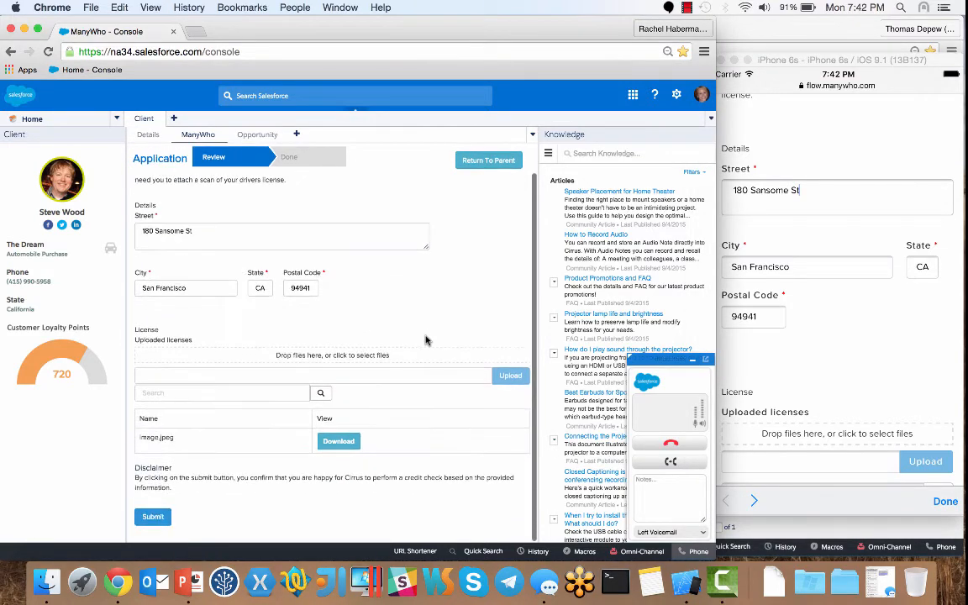
pyautogui.click(338, 441)
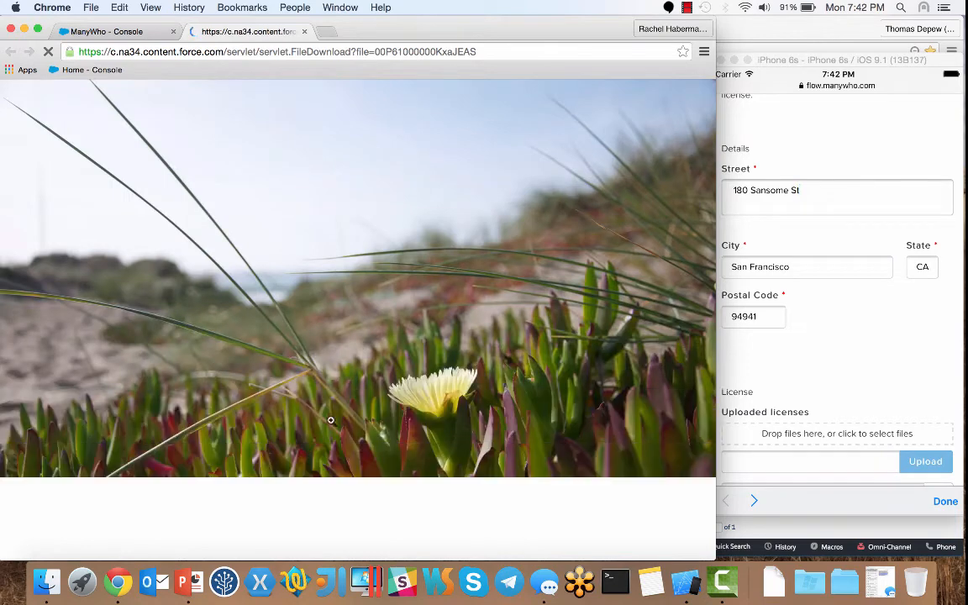
# Step: Close the licence image tab and scroll the phone's application form down
pyautogui.click(305, 33)
pyautogui.click(819, 353)
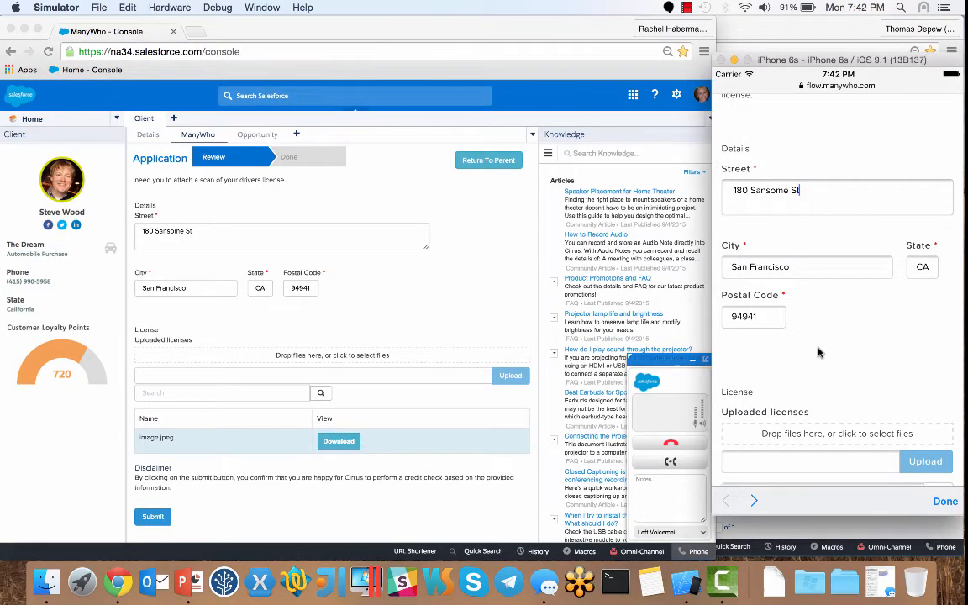
pyautogui.moveTo(824, 371); pyautogui.dragTo(825, 115)
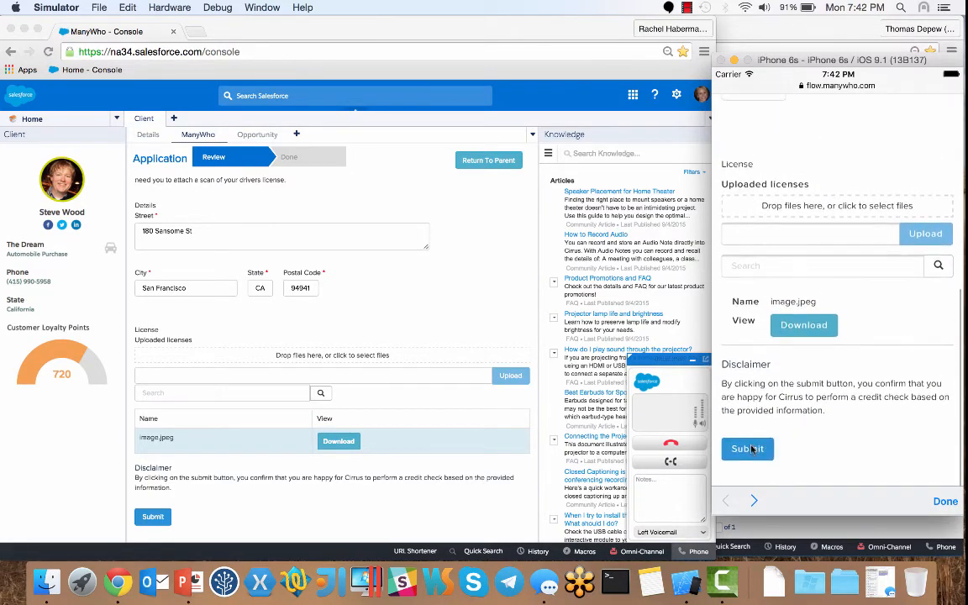
# Step: Submit the application on the phone and close its ManyWho Safari tab
pyautogui.click(748, 452)
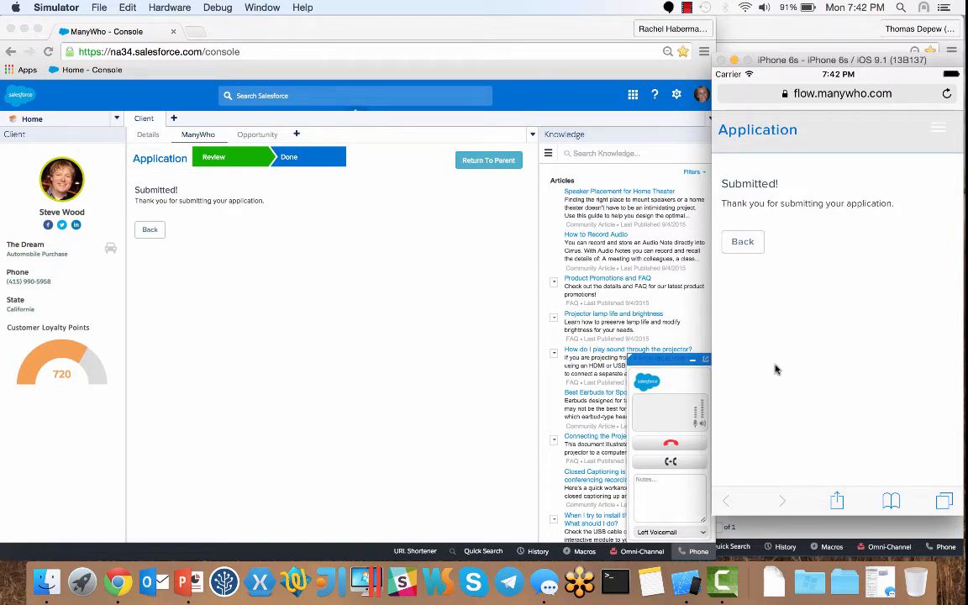
pyautogui.click(945, 501)
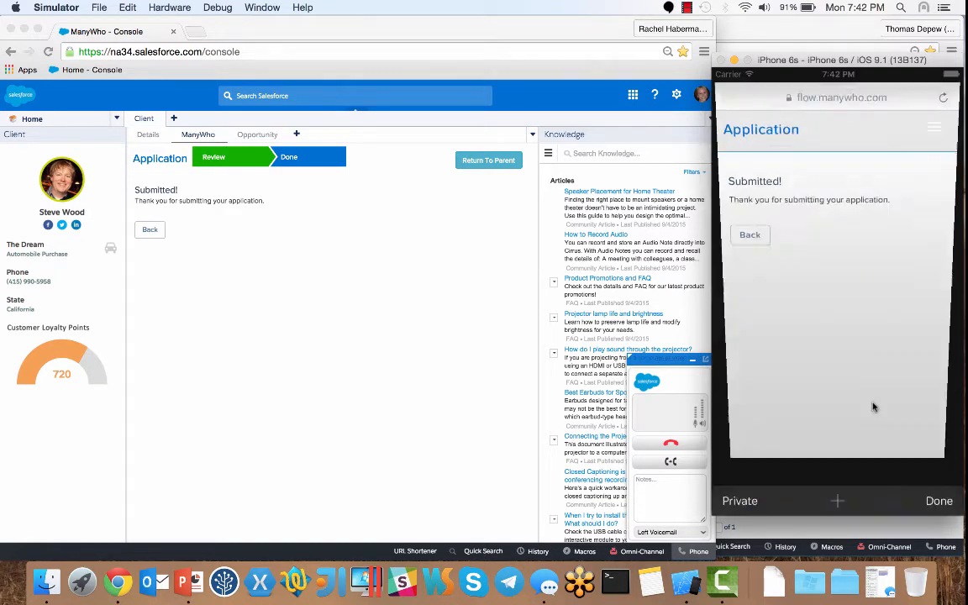
pyautogui.click(725, 100)
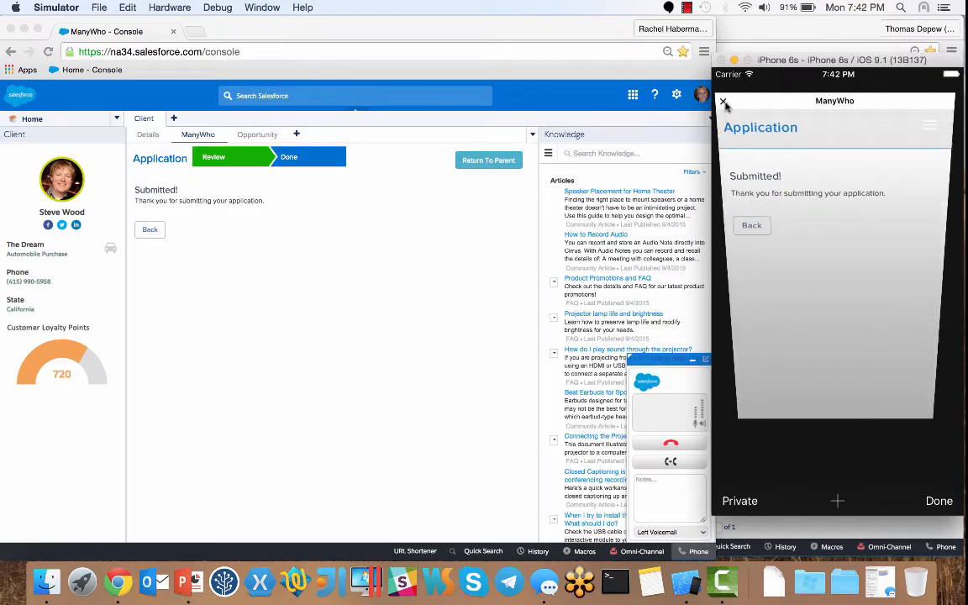
# Step: Return the console to the loan flow's background check showing Application Complete
pyautogui.click(467, 262)
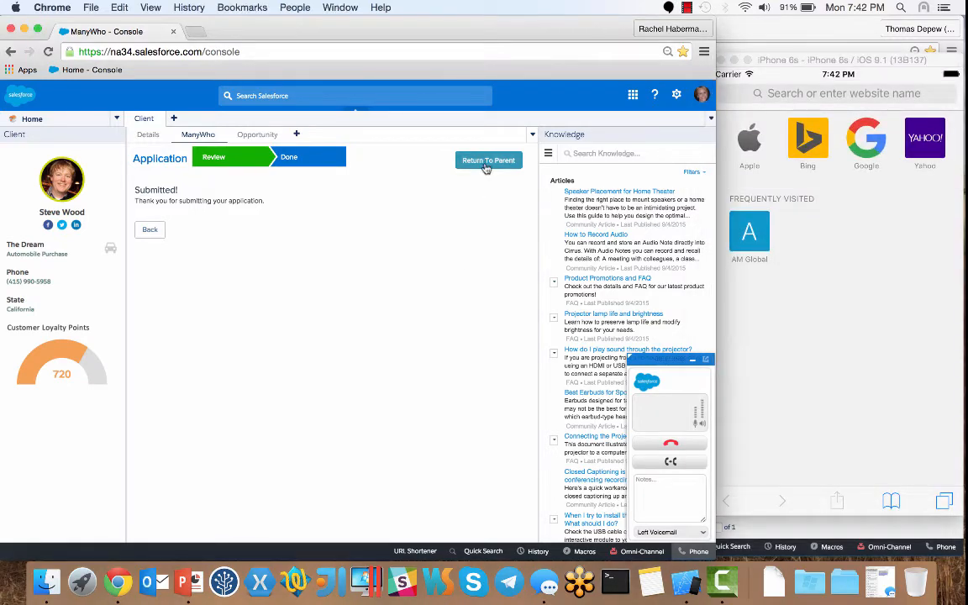
pyautogui.click(485, 164)
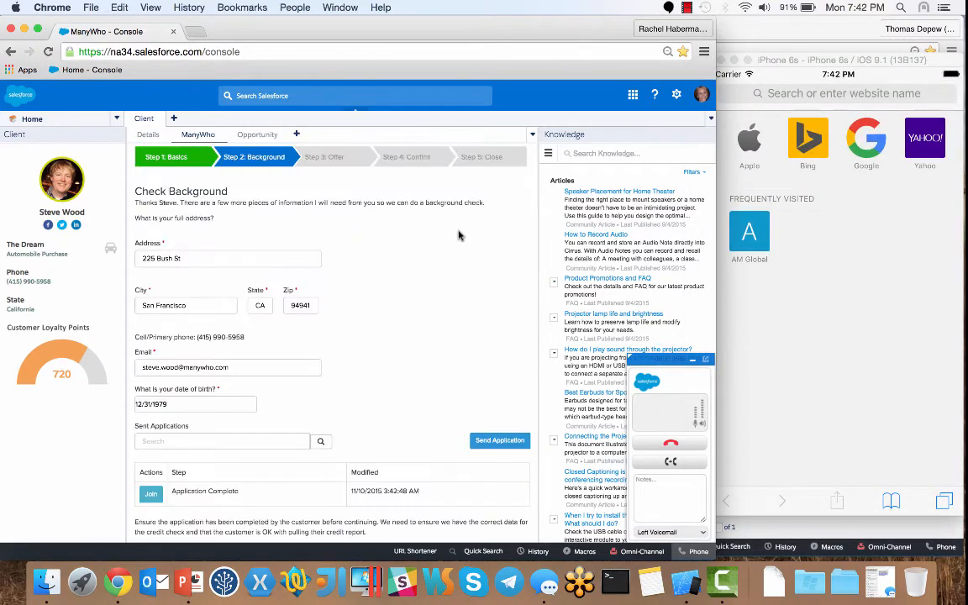
pyautogui.scroll(-4, 374, 328)
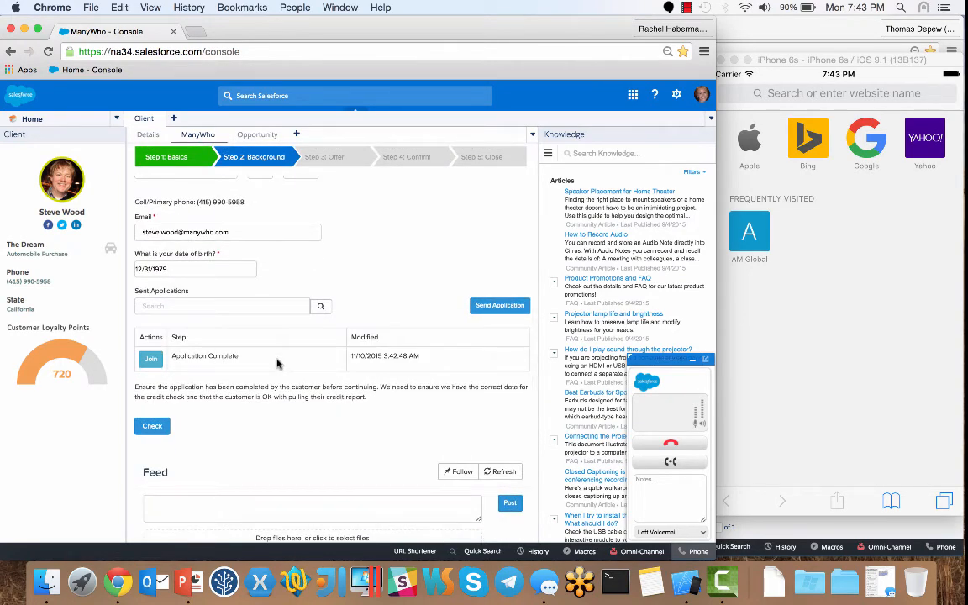
# Step: Run the credit check, then offer a 12000 Late Model Used Vehicle loan over 24 months
pyautogui.click(155, 427)
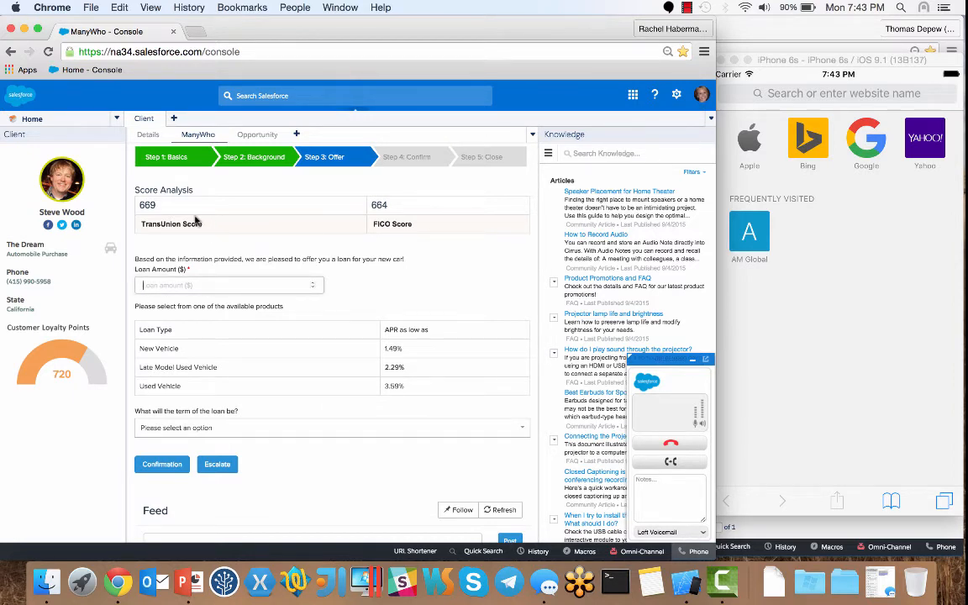
pyautogui.write('12000')
pyautogui.click(214, 368)
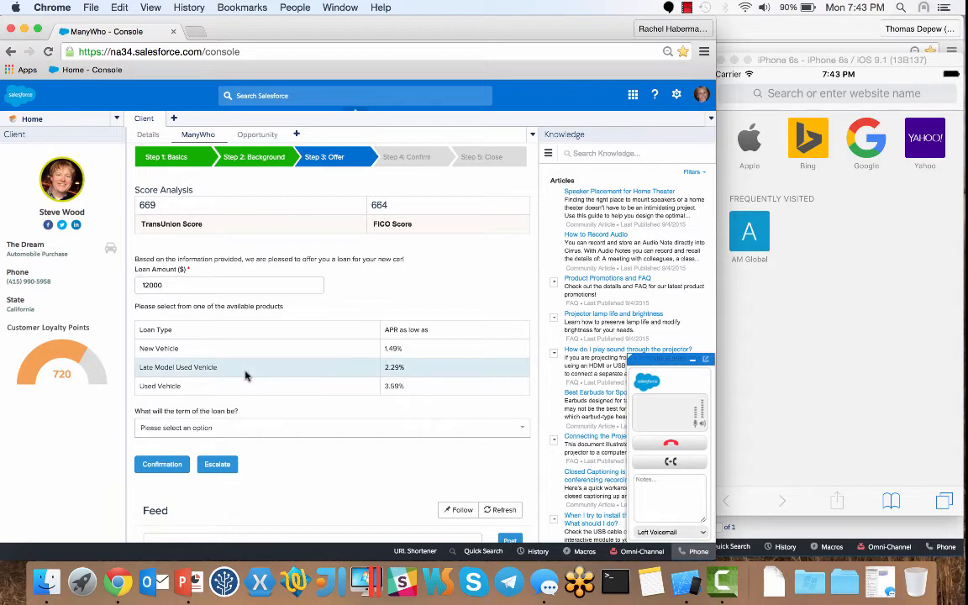
pyautogui.click(234, 430)
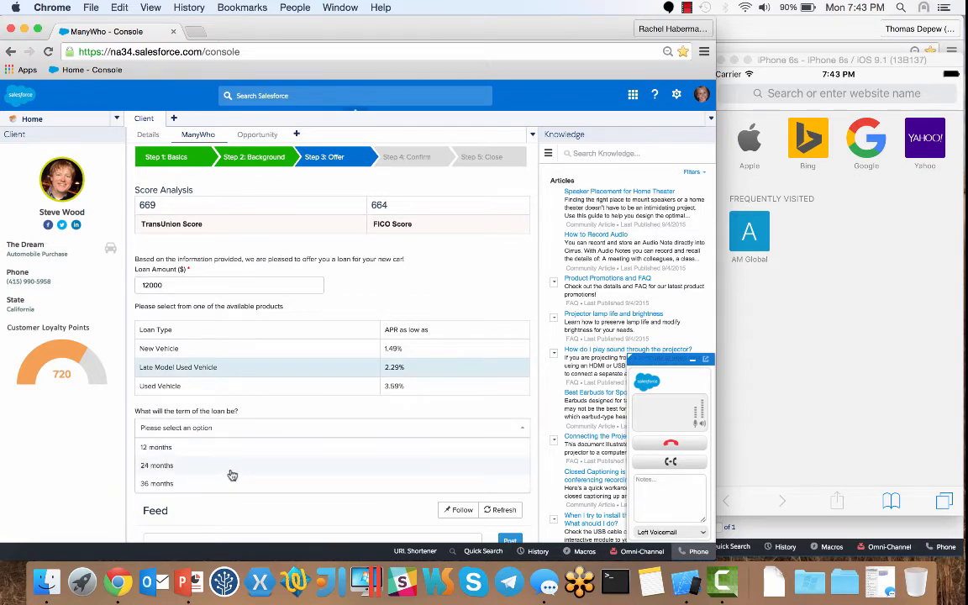
pyautogui.click(232, 467)
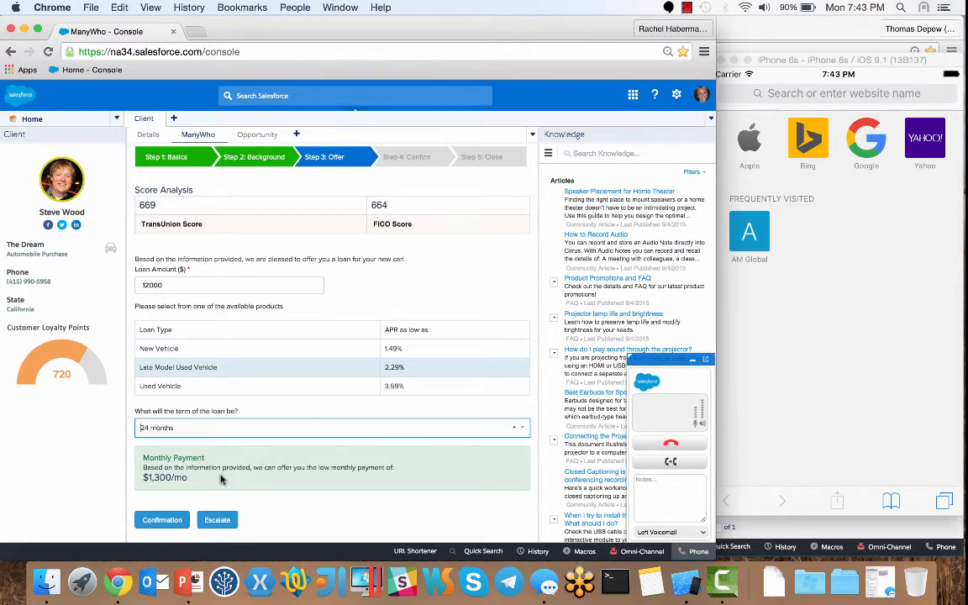
pyautogui.scroll(-1, 221, 479)
pyautogui.scroll(-3, 221, 477)
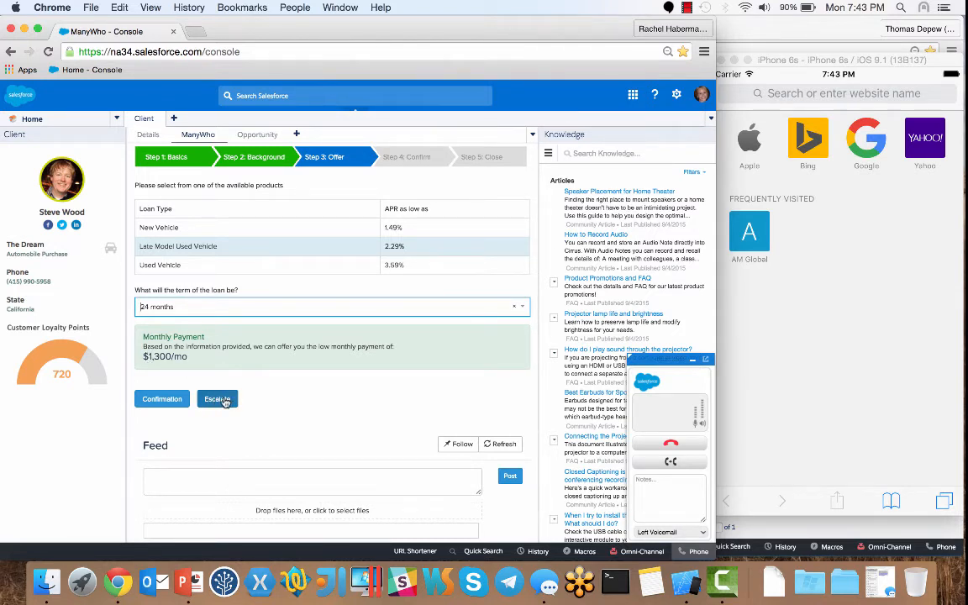
# Step: Escalate the offer for discount approval and post a quick-approval request to the Feed
pyautogui.click(225, 403)
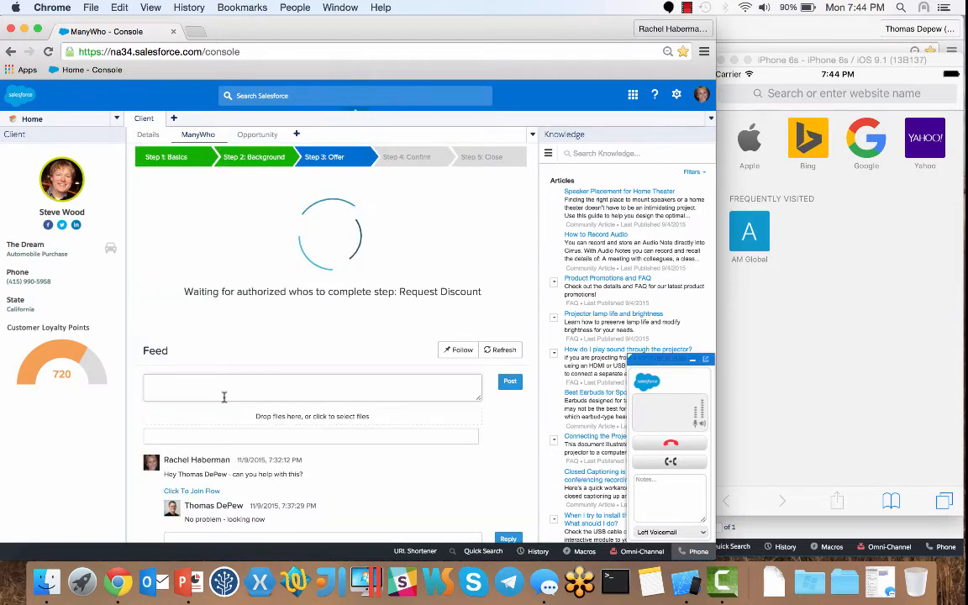
pyautogui.click(224, 396)
pyautogui.write('Hey - can we get this approved as soon as possible?')
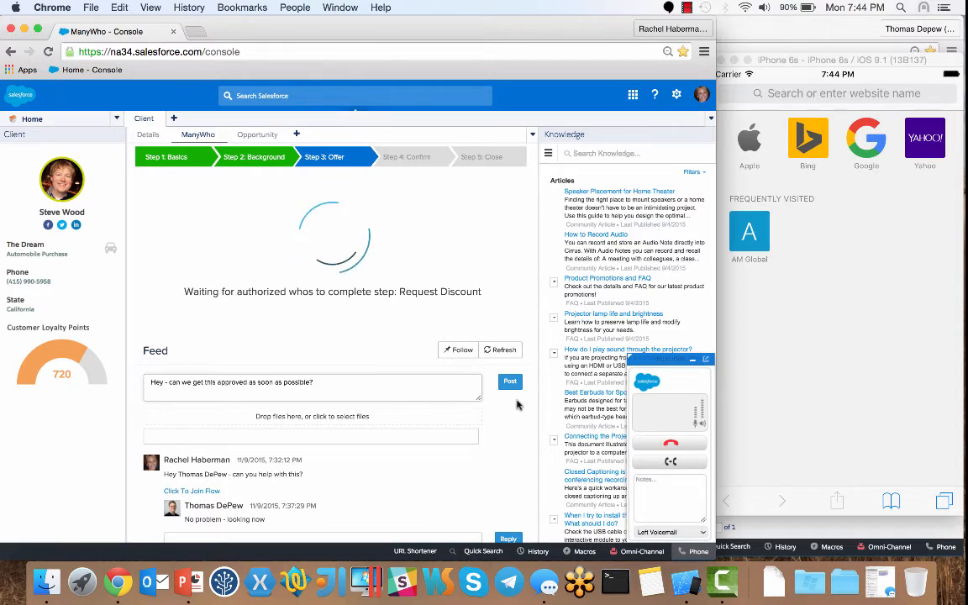
pyautogui.click(511, 383)
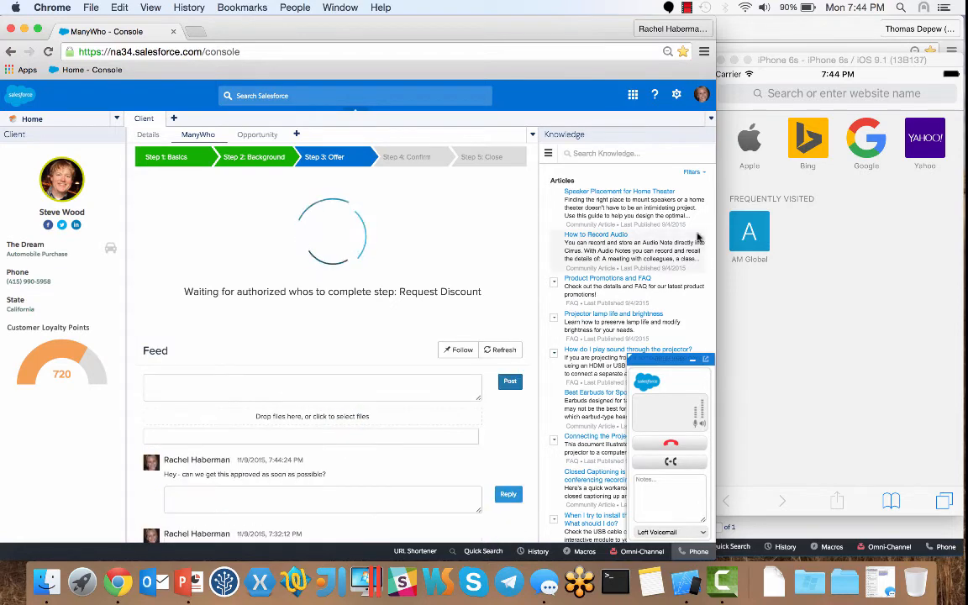
pyautogui.click(740, 30)
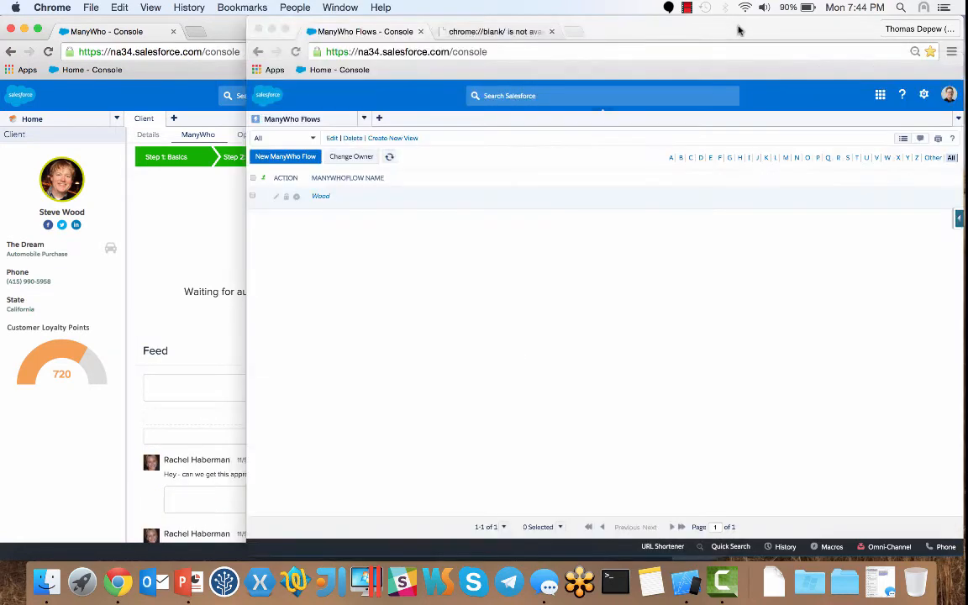
# Step: Open the queued loan flow from the Service Manager view and approve a 10% discount
pyautogui.click(315, 139)
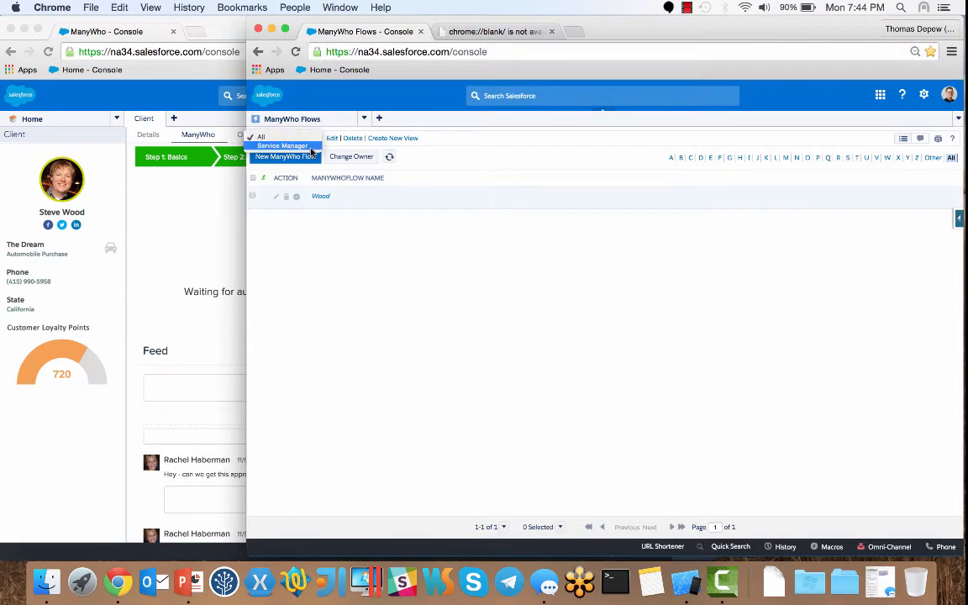
pyautogui.click(307, 146)
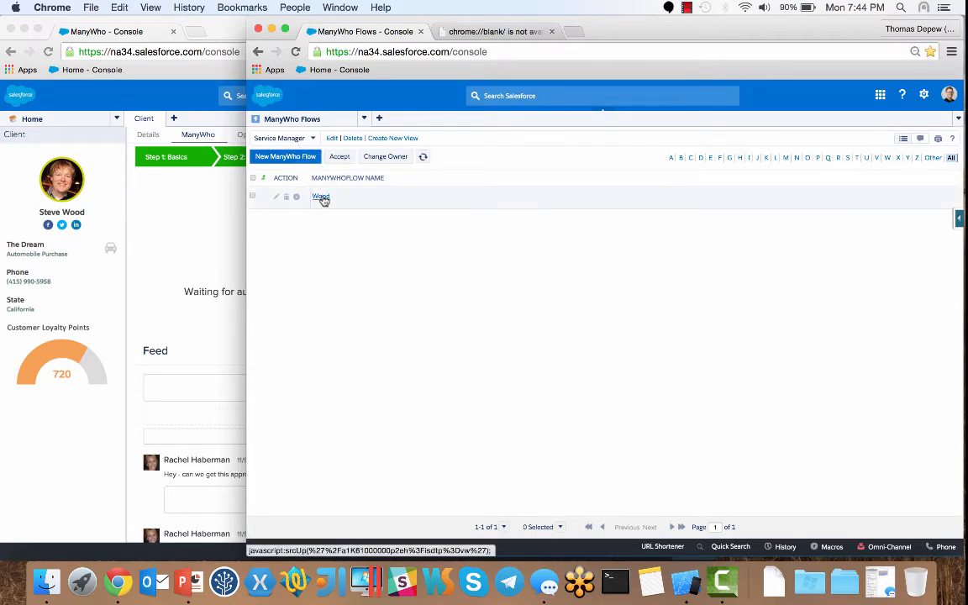
pyautogui.click(321, 196)
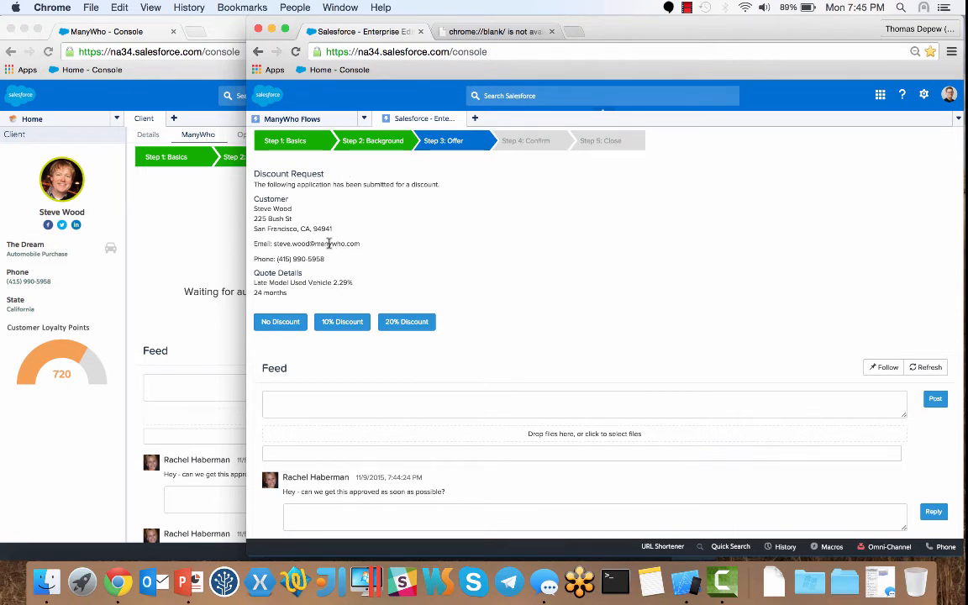
pyautogui.click(330, 324)
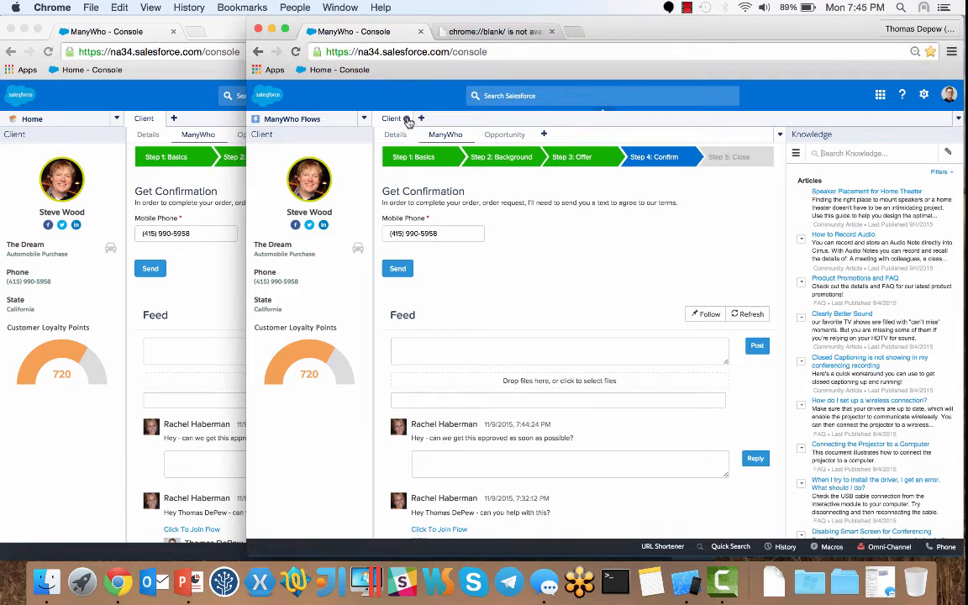
# Step: Close the client tab, text the terms to the customer's phone, and open the SMS
pyautogui.click(407, 119)
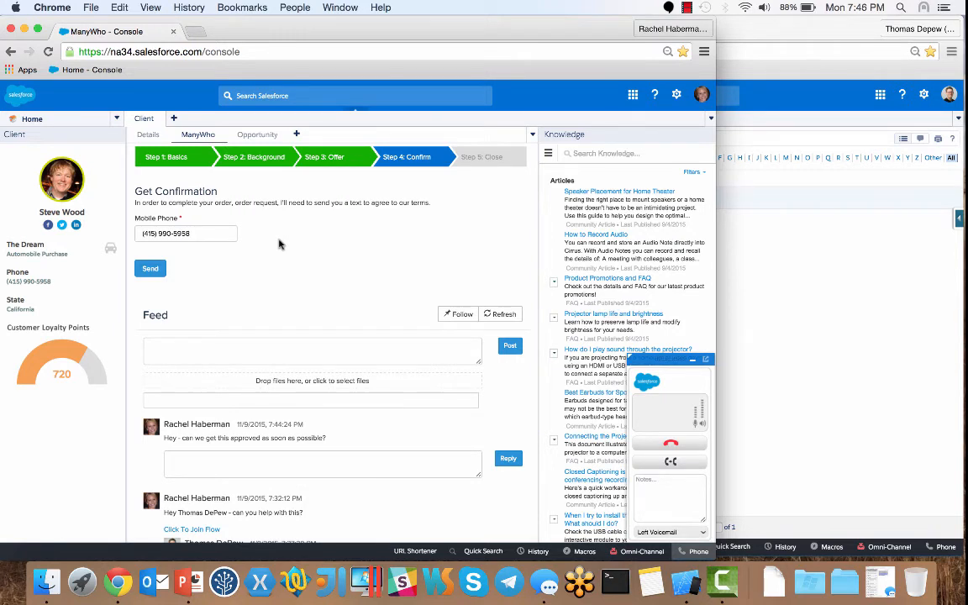
pyautogui.click(150, 270)
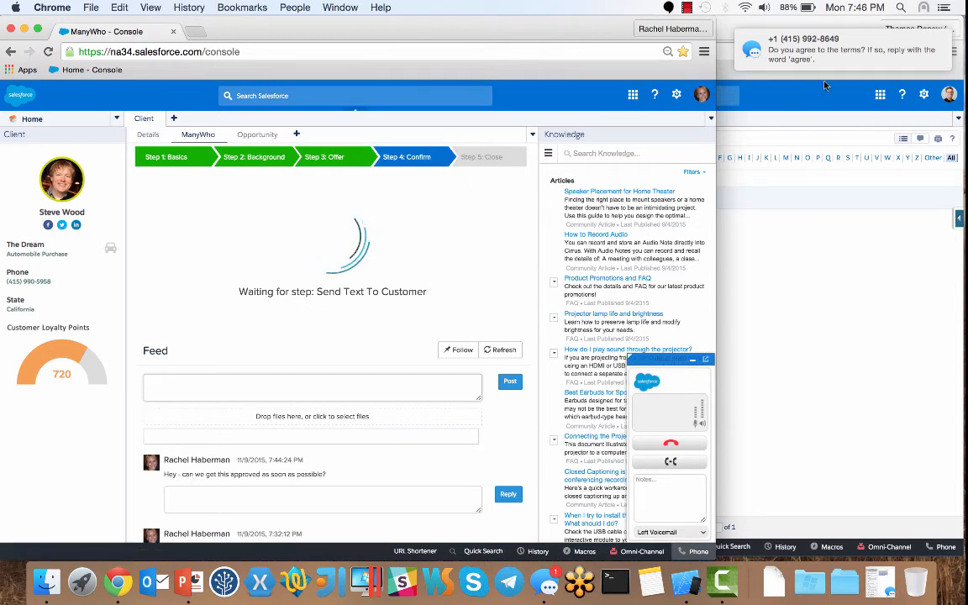
pyautogui.moveTo(840, 52)
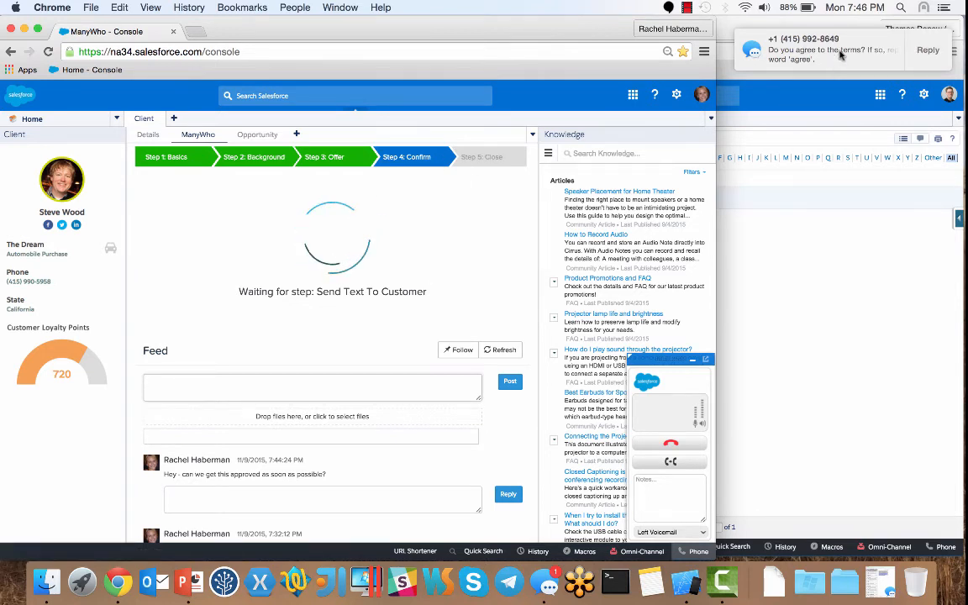
pyautogui.click(547, 582)
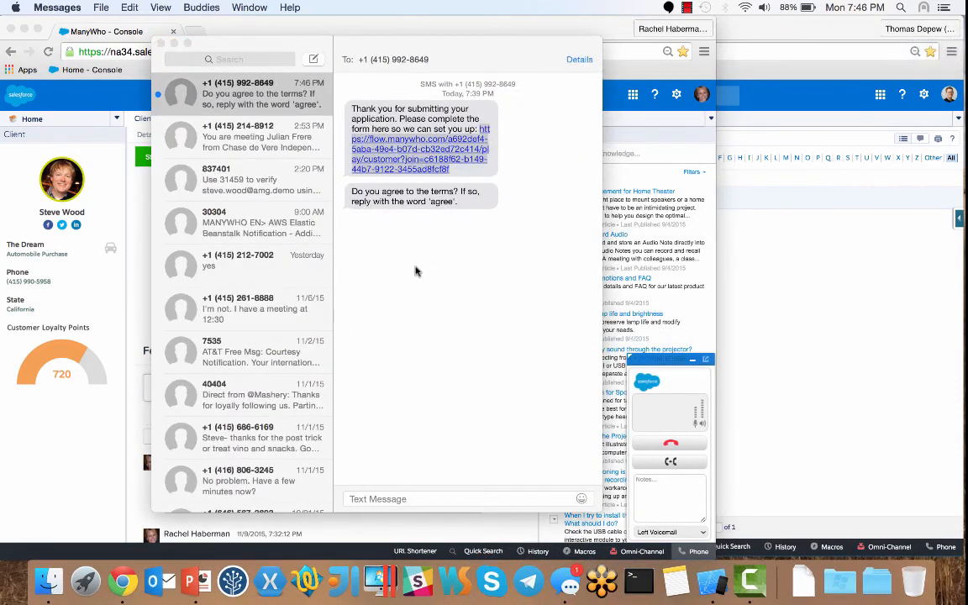
# Step: Reply 'agree' to the terms confirmation text in Messages
pyautogui.click(413, 501)
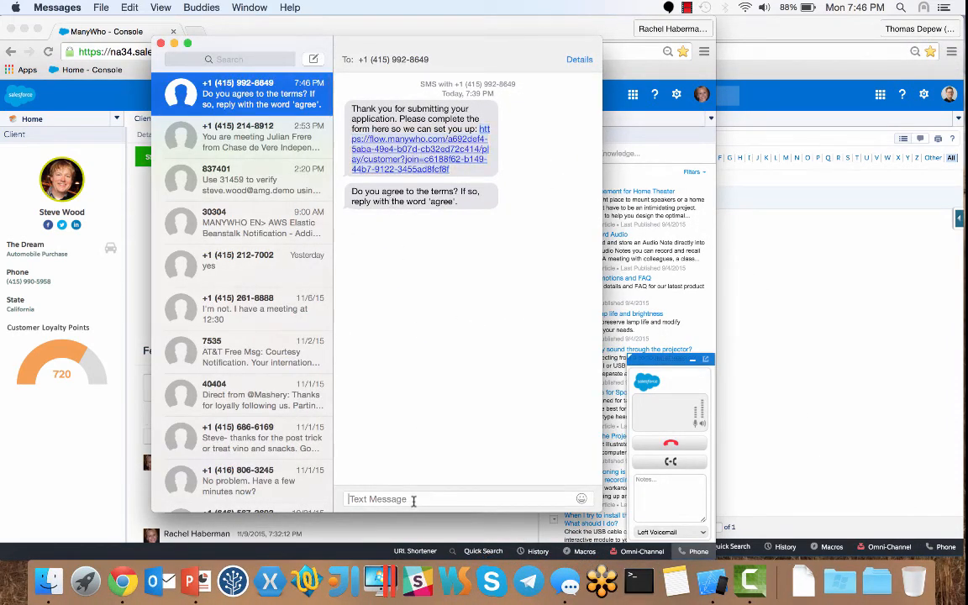
pyautogui.write('agree')
pyautogui.press('Return')
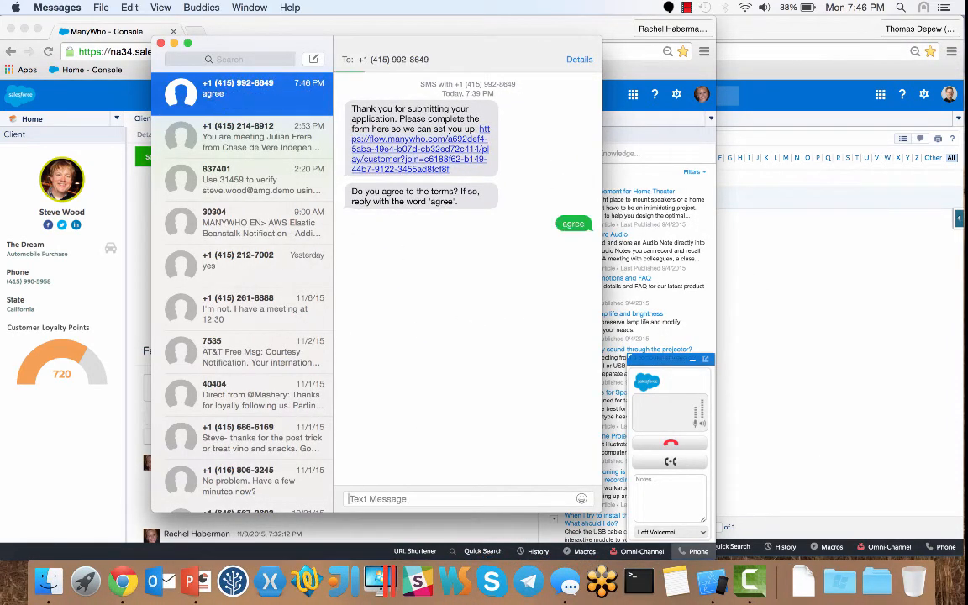
pyautogui.click(275, 33)
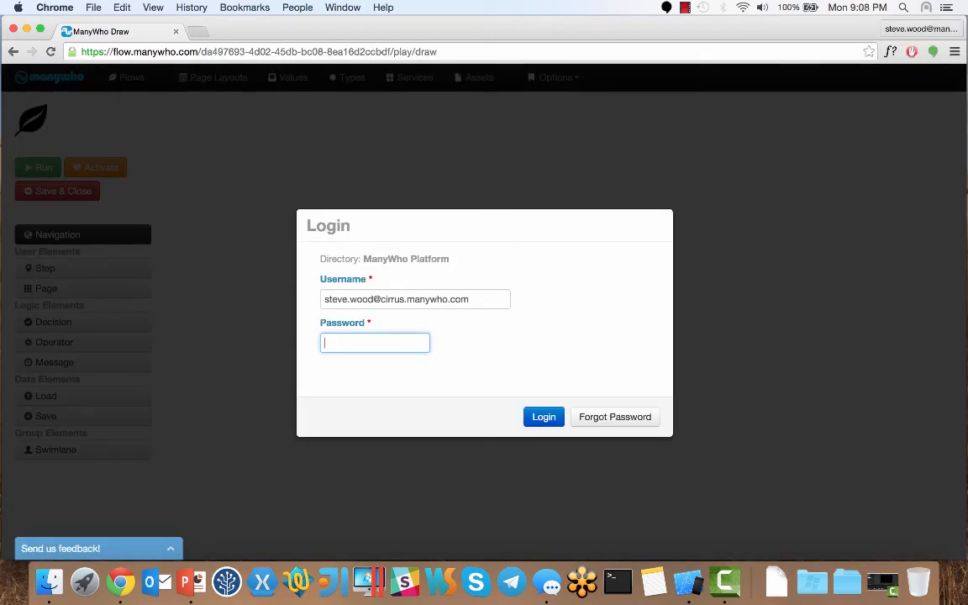
# Step: Log in with the account password and open the Customer On-boarding flow from Flows
pyautogui.press('super+v')
pyautogui.press('Return')
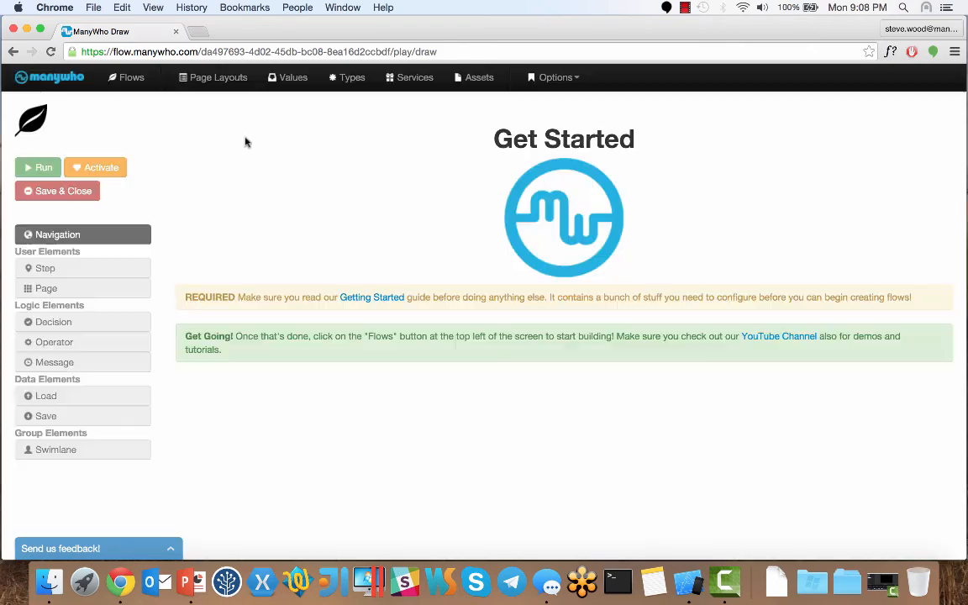
pyautogui.click(132, 81)
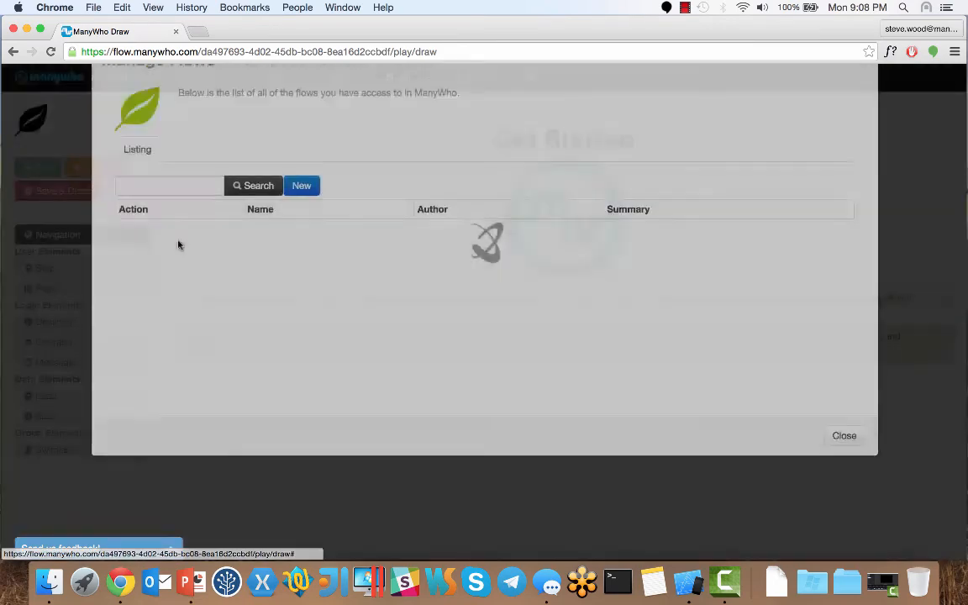
pyautogui.click(137, 335)
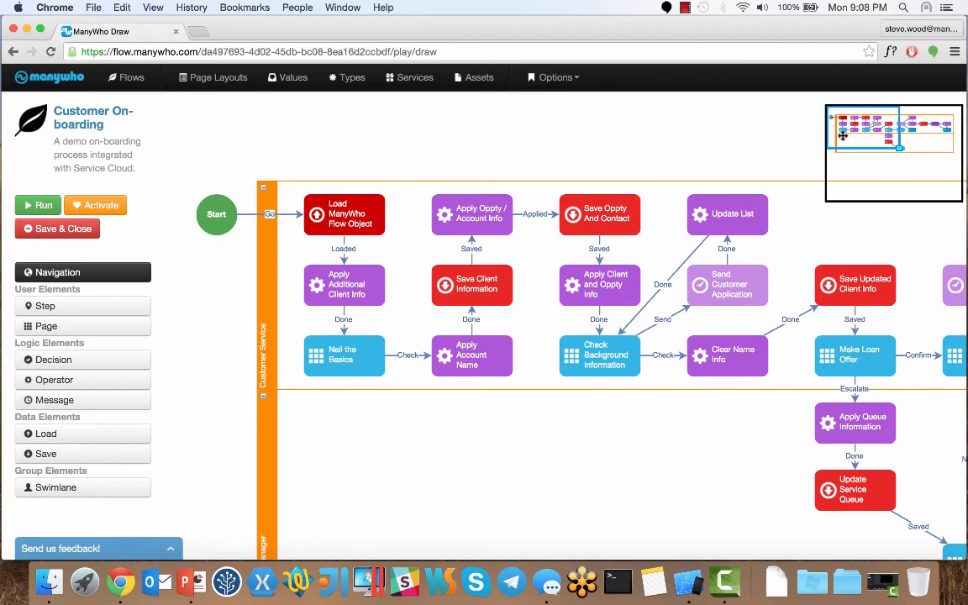
# Step: Pan the diagram to show Make Loan Offer, Request Discount and Confirm Order
pyautogui.moveTo(842, 136); pyautogui.dragTo(844, 140)
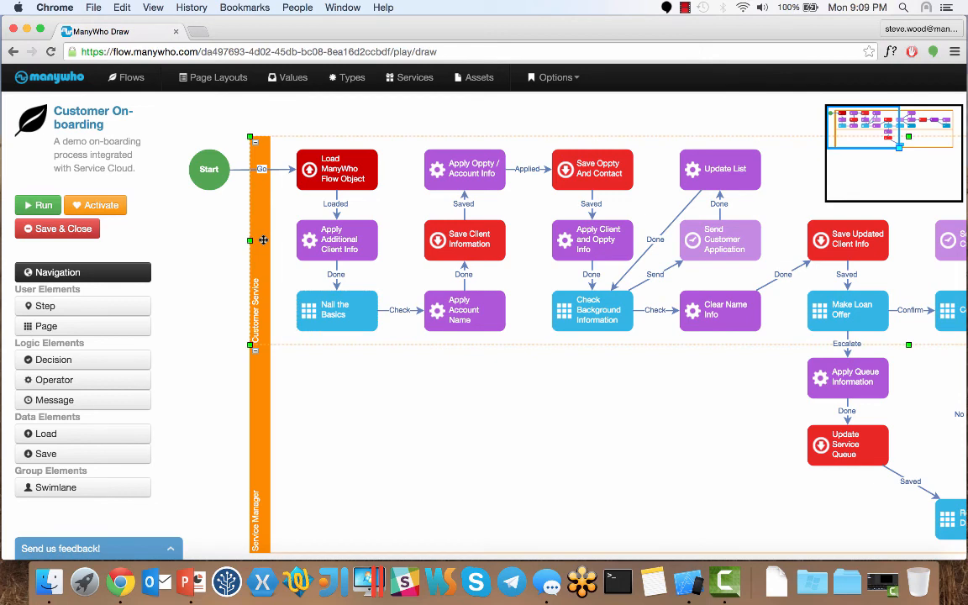
pyautogui.moveTo(841, 120); pyautogui.dragTo(861, 126)
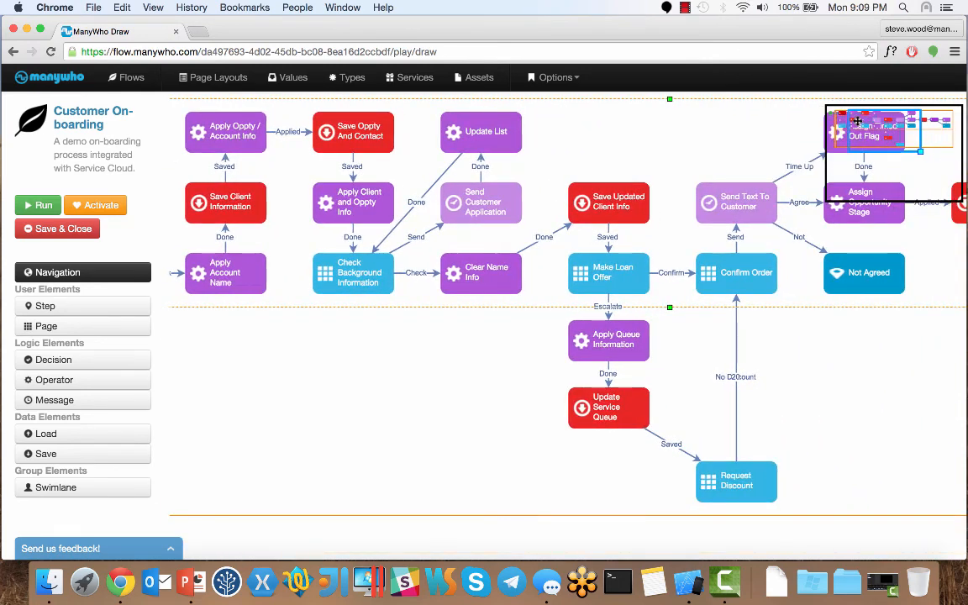
# Step: Inspect the Make Loan Offer and Request Discount steps in the flow canvas
pyautogui.click(627, 291)
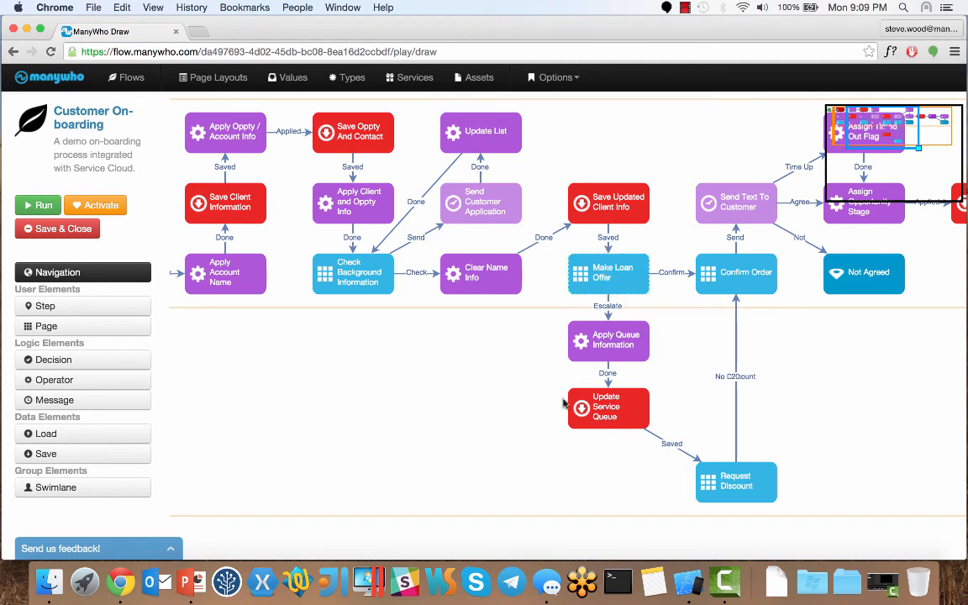
pyautogui.click(542, 443)
pyautogui.click(729, 482)
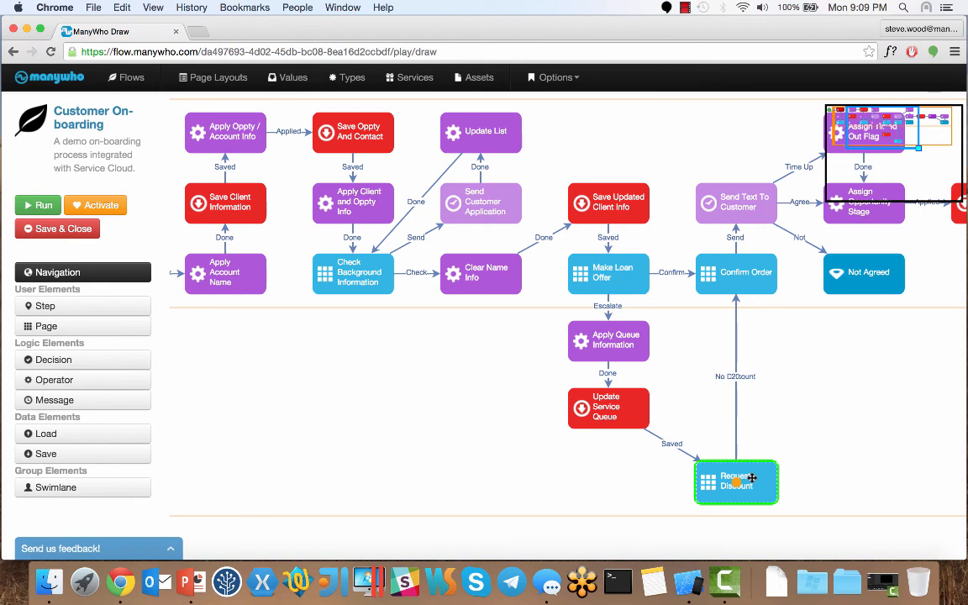
pyautogui.click(678, 427)
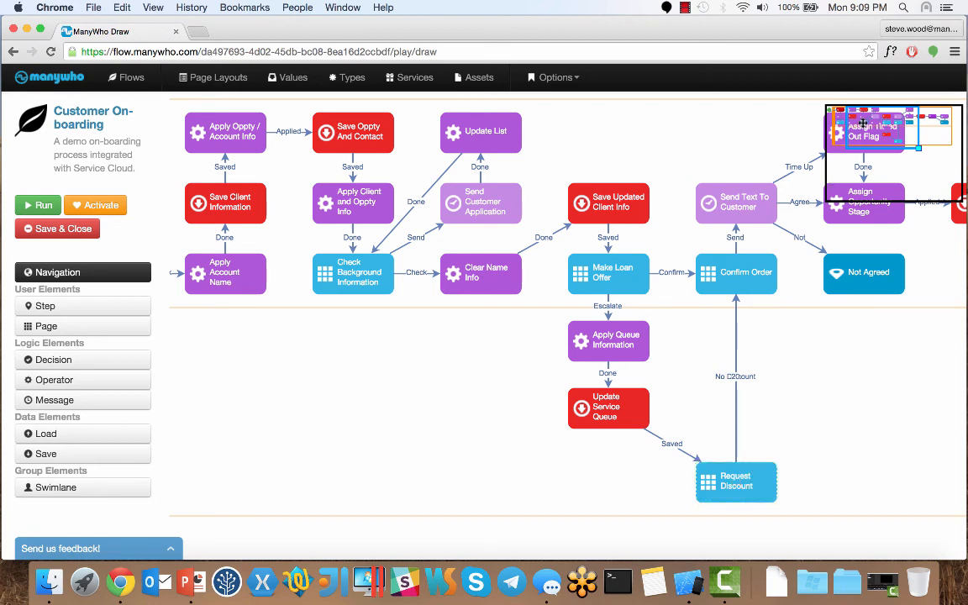
# Step: Pan via the minimap to the Agreed outcome, then back to the Start node
pyautogui.moveTo(863, 123); pyautogui.dragTo(898, 118)
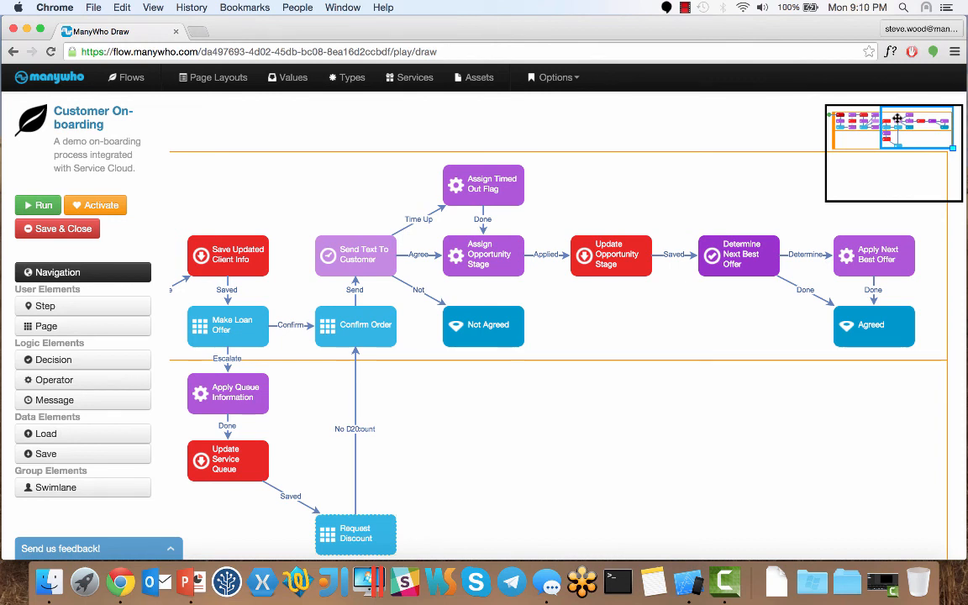
pyautogui.moveTo(897, 119); pyautogui.dragTo(900, 120)
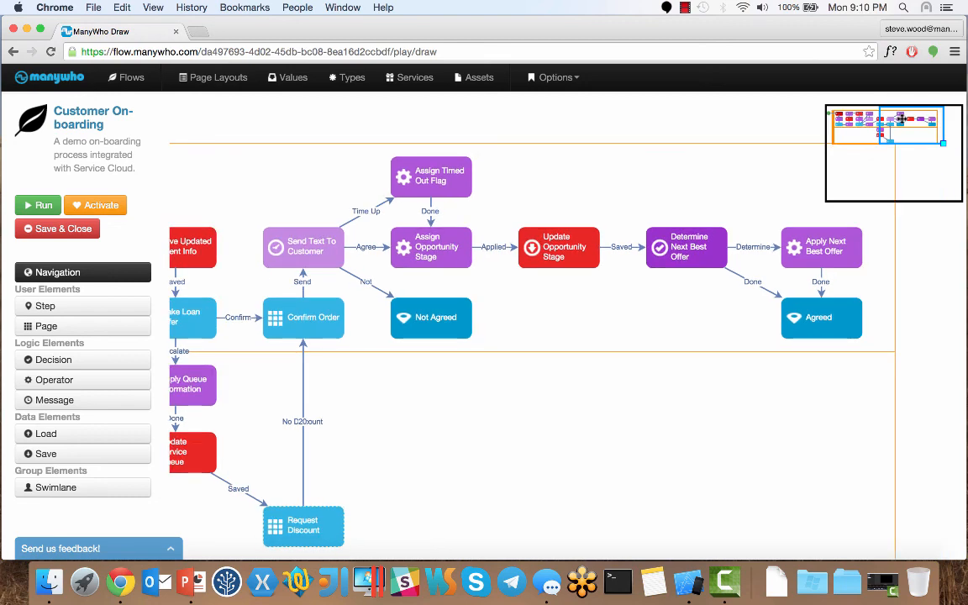
pyautogui.moveTo(900, 119); pyautogui.dragTo(846, 124)
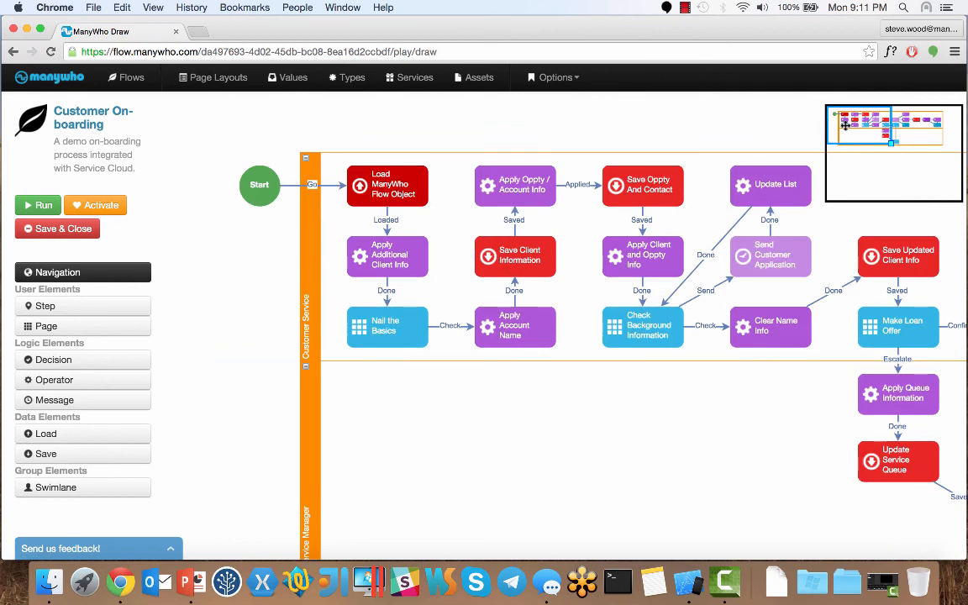